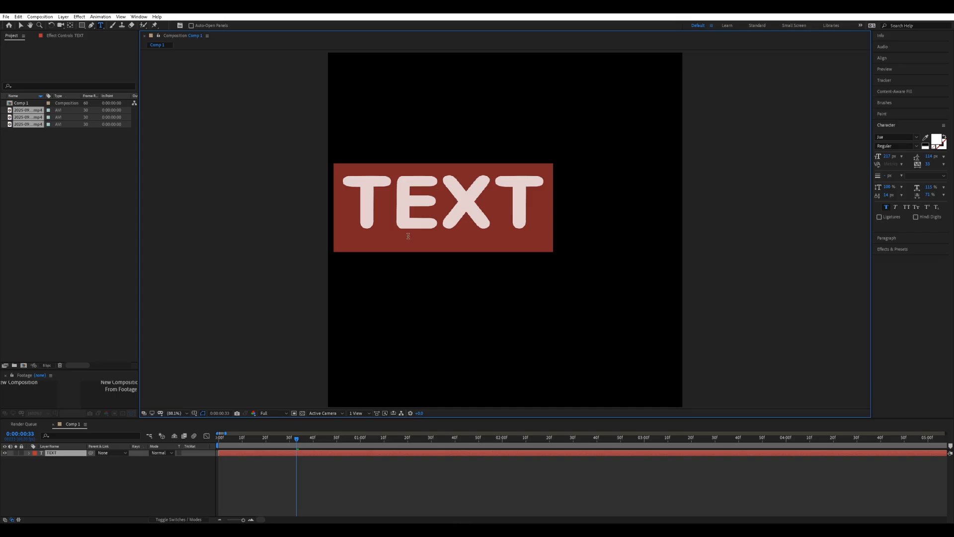
Center the TEXT layer horizontally and vertically in the composition and finish editing it.
{"action": "left_click", "coordinate": [883, 59]}
{"action": "left_click", "coordinate": [893, 77]}
{"action": "left_click", "coordinate": [931, 77]}
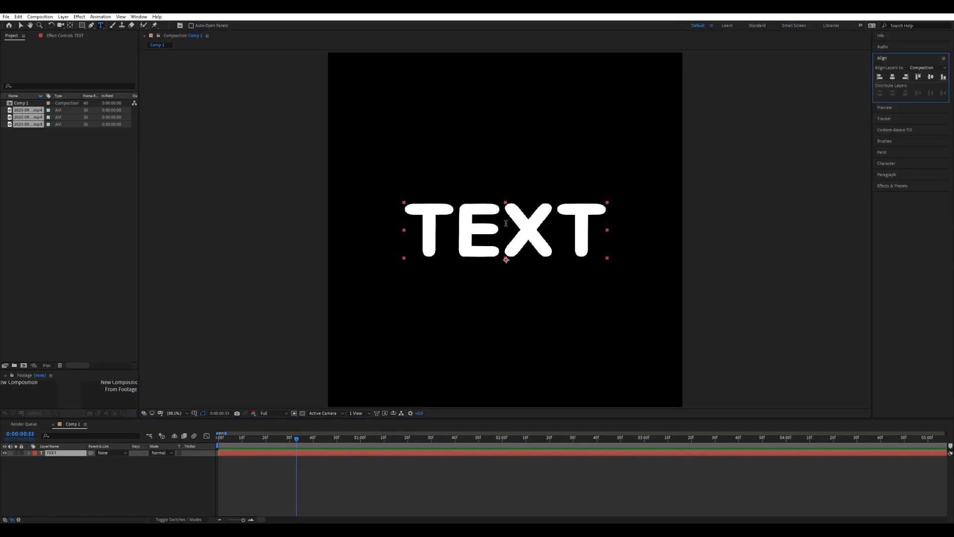
{"action": "left_click_drag", "start_coordinate": [506, 223], "coordinate": [612, 228]}
{"action": "left_click", "coordinate": [482, 238]}
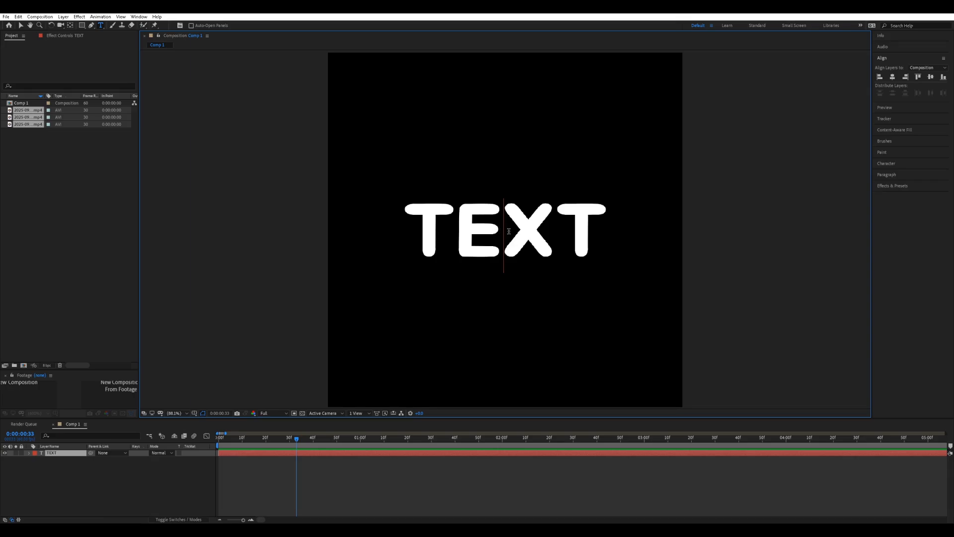
{"action": "left_click", "coordinate": [297, 456]}
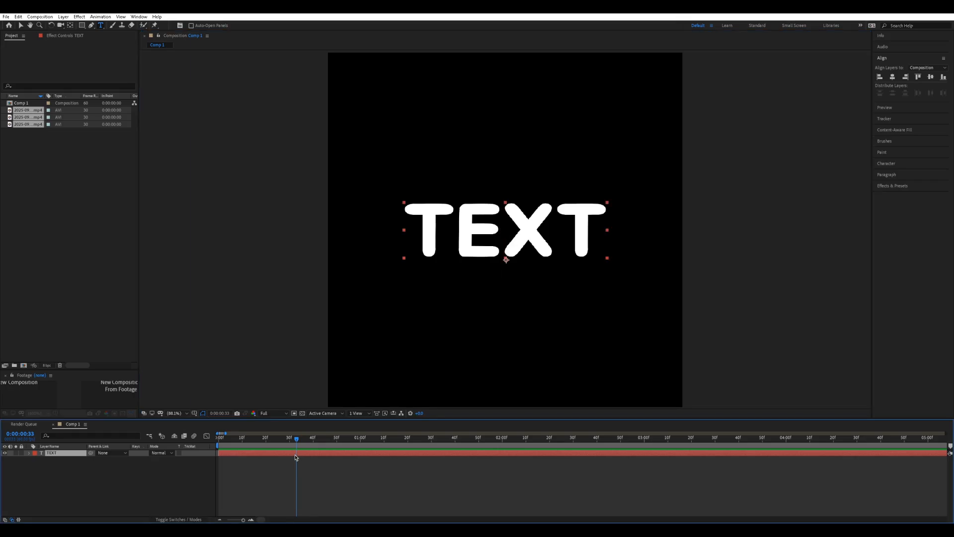
Create a black solid above the TEXT layer and apply the Video Copilot Element effect to it.
{"action": "key", "text": "ctrl+y"}
{"action": "key", "text": "Return"}
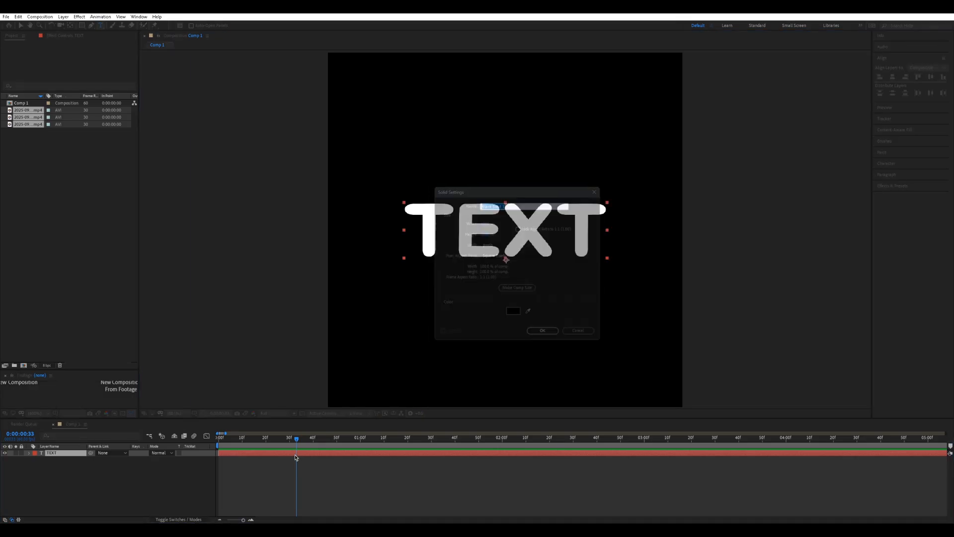
{"action": "left_click", "coordinate": [893, 186]}
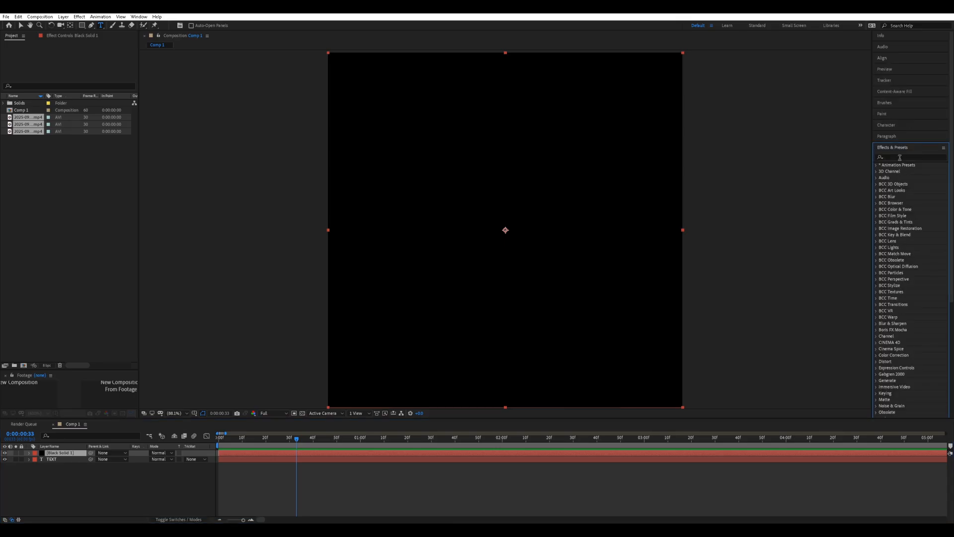
{"action": "left_click", "coordinate": [900, 158]}
{"action": "type", "text": "element"}
{"action": "double_click", "coordinate": [901, 171]}
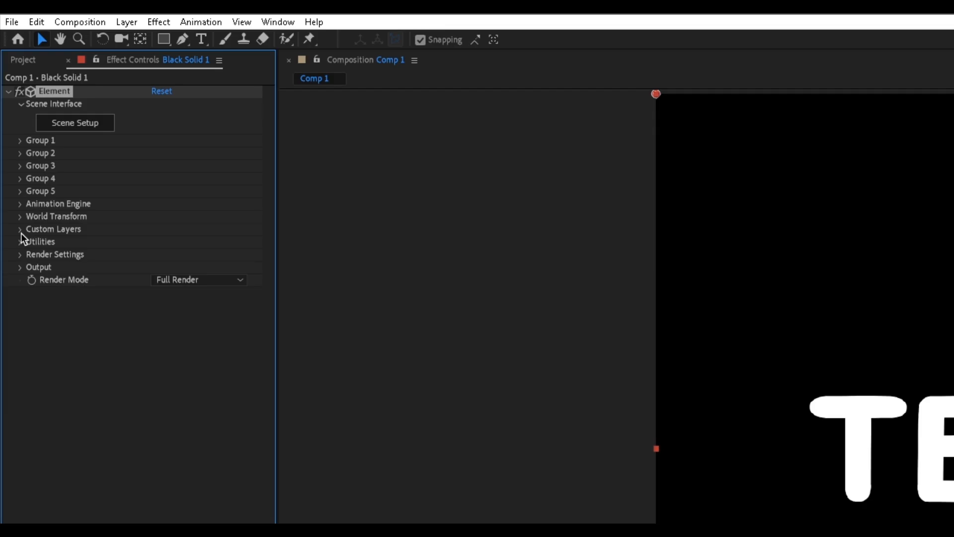
Assign the TEXT layer as Path Layer 1 in the Element effect's Custom Text and Masks settings.
{"action": "left_click", "coordinate": [20, 230]}
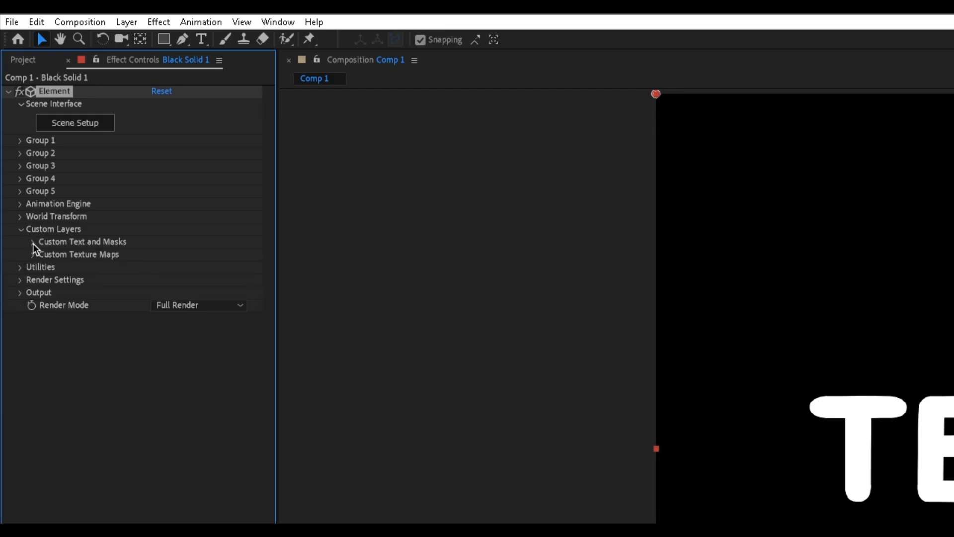
{"action": "left_click", "coordinate": [33, 242]}
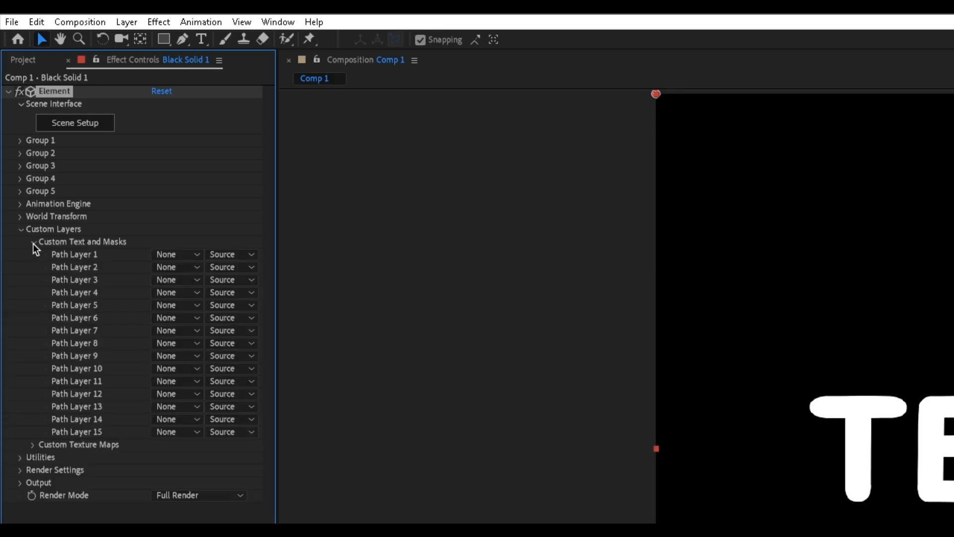
{"action": "left_click", "coordinate": [172, 254]}
{"action": "left_click", "coordinate": [188, 311]}
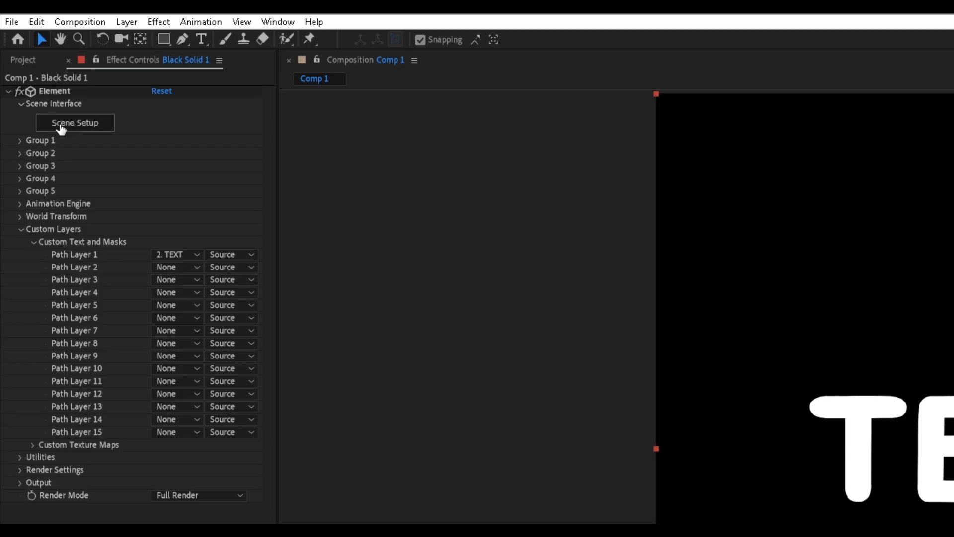
Create an extrusion model from the text in Element's Scene Setup and accept the scene.
{"action": "left_click", "coordinate": [71, 126]}
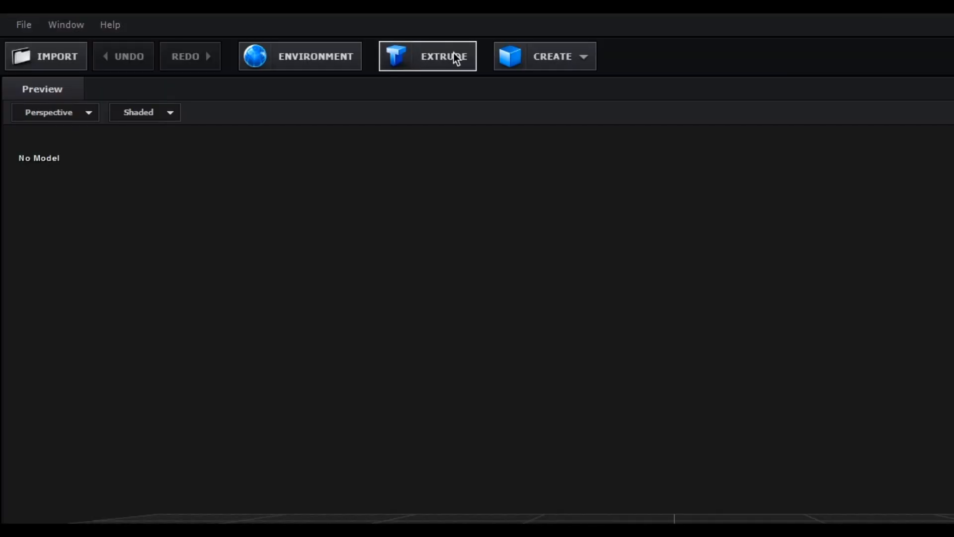
{"action": "left_click", "coordinate": [462, 59]}
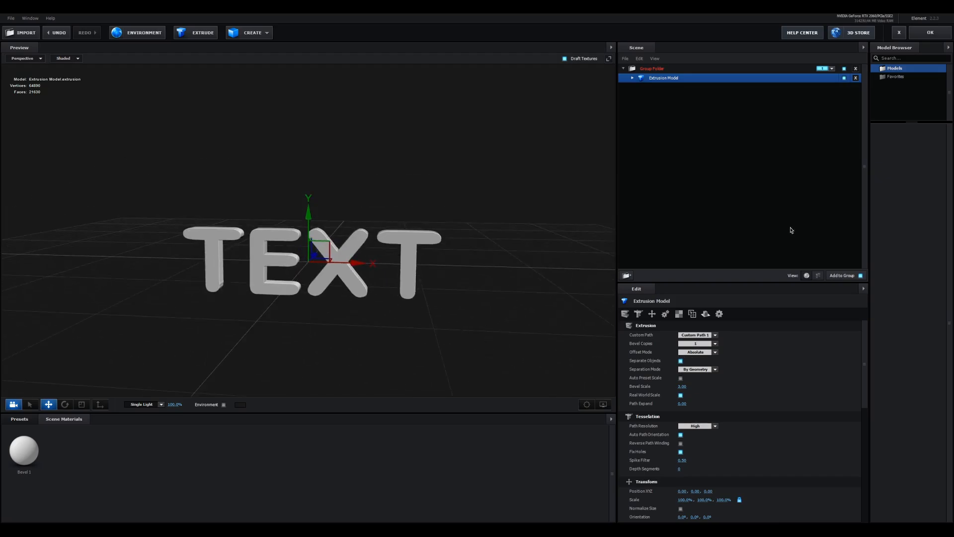
{"action": "left_click", "coordinate": [931, 34]}
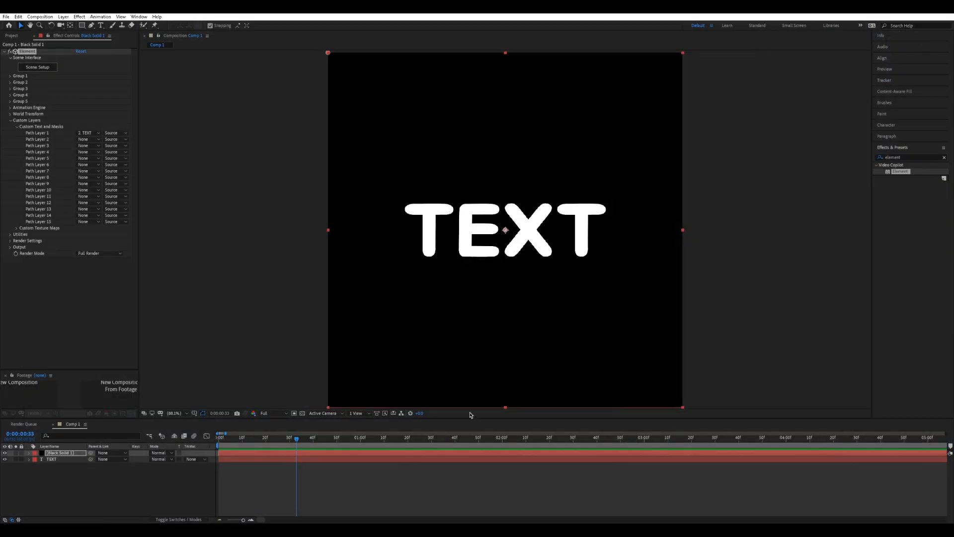
Examine the layer choices available for Path Layer 2 in the black solid's Element effect.
{"action": "left_click", "coordinate": [286, 453]}
{"action": "left_click", "coordinate": [278, 460]}
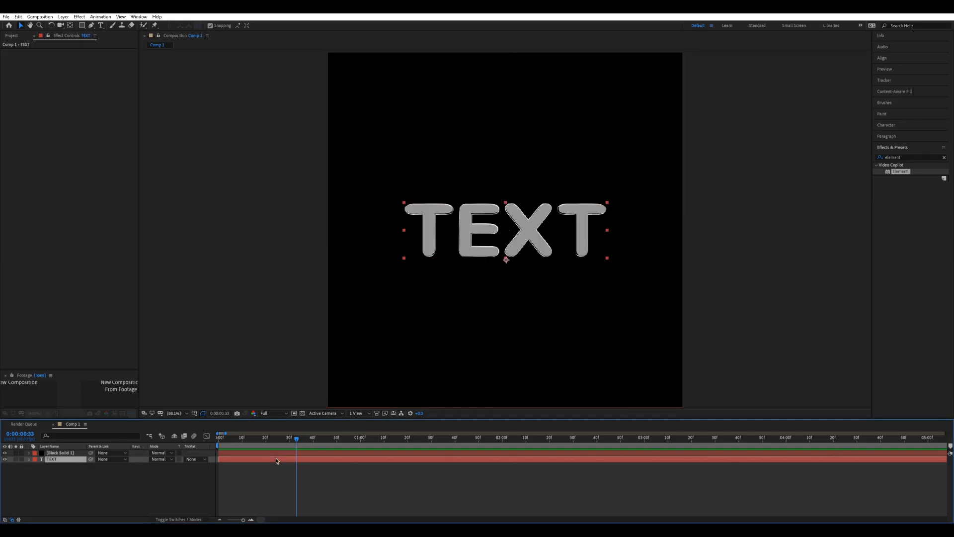
{"action": "left_click", "coordinate": [279, 453]}
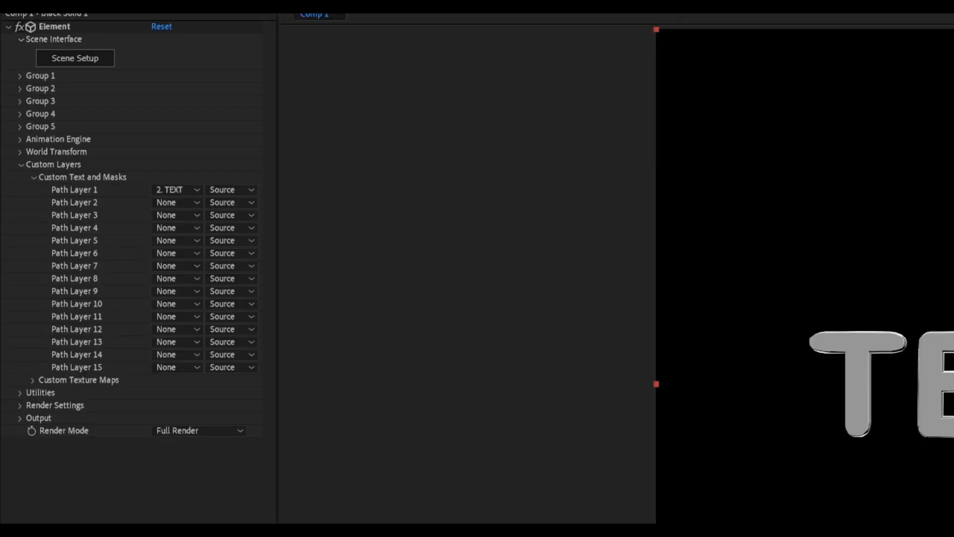
{"action": "left_click", "coordinate": [160, 204]}
{"action": "left_click", "coordinate": [112, 214]}
{"action": "left_click", "coordinate": [174, 206]}
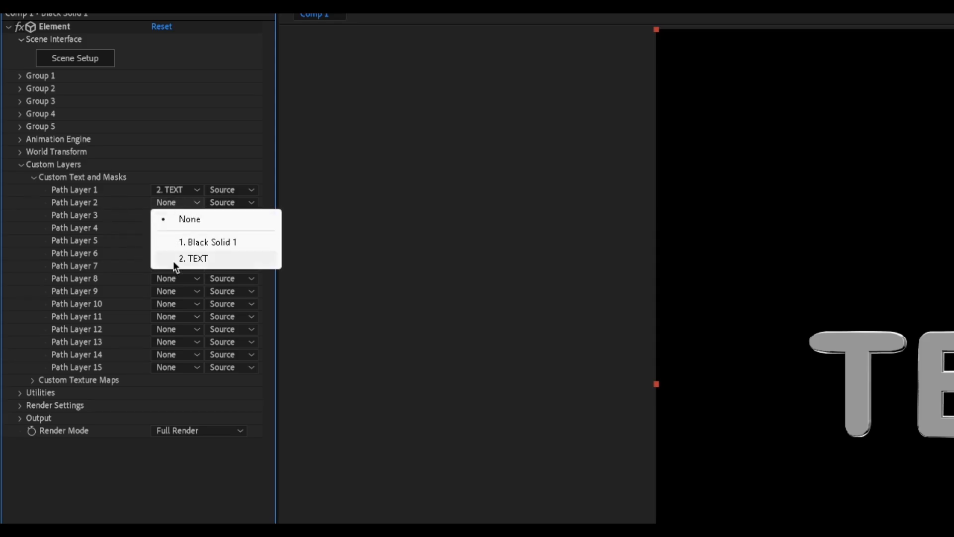
{"action": "left_click", "coordinate": [132, 232]}
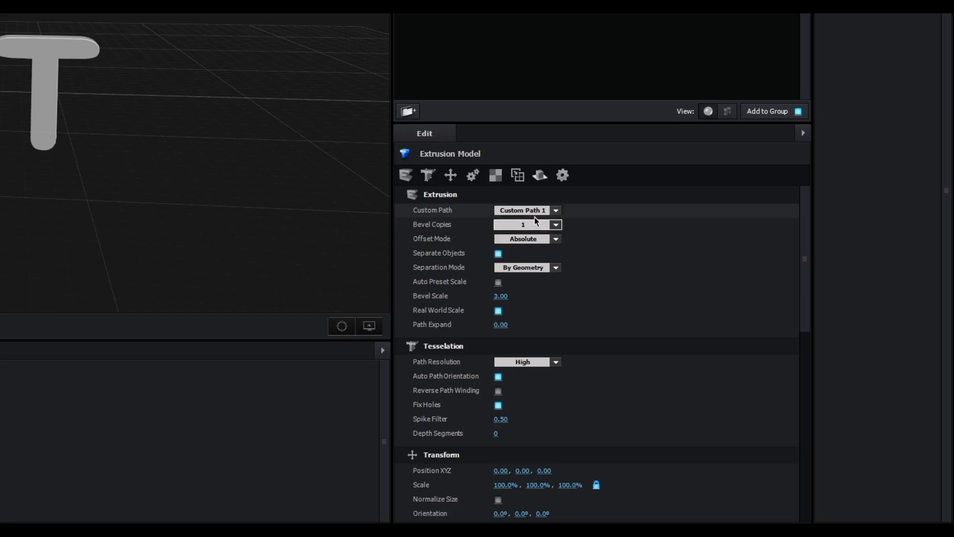
Try Custom Path 2 on the extrusion model and switch it back to Custom Path 1.
{"action": "left_click", "coordinate": [526, 210]}
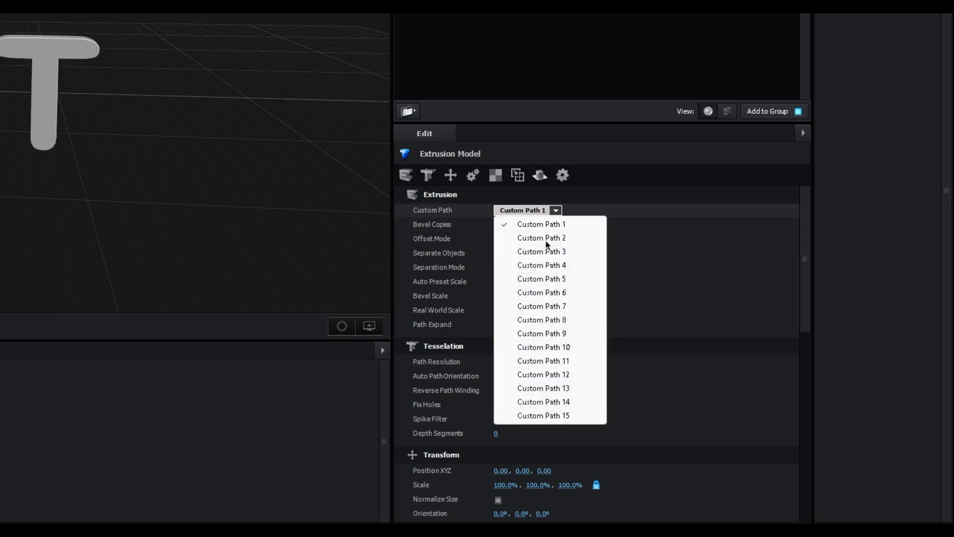
{"action": "left_click", "coordinate": [529, 236]}
{"action": "left_click", "coordinate": [524, 211]}
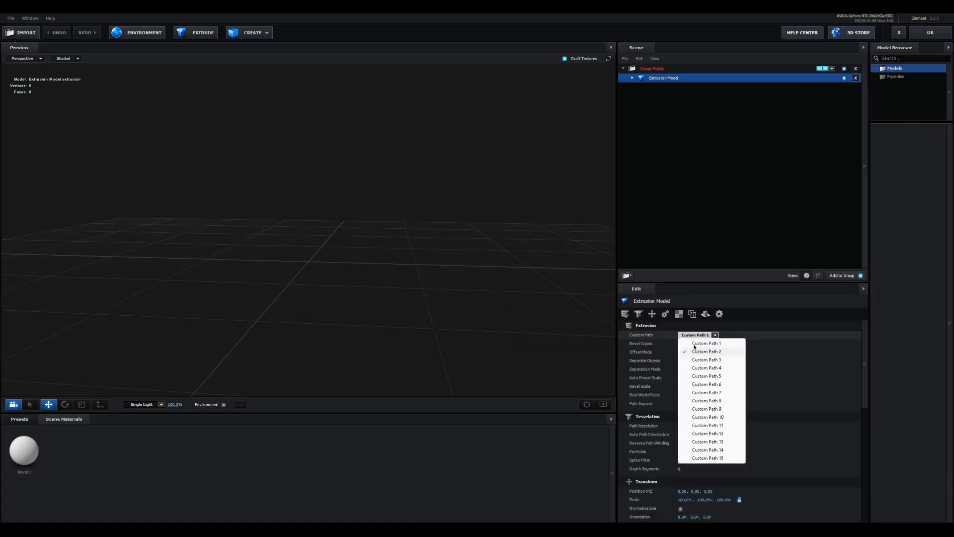
{"action": "left_click", "coordinate": [522, 225]}
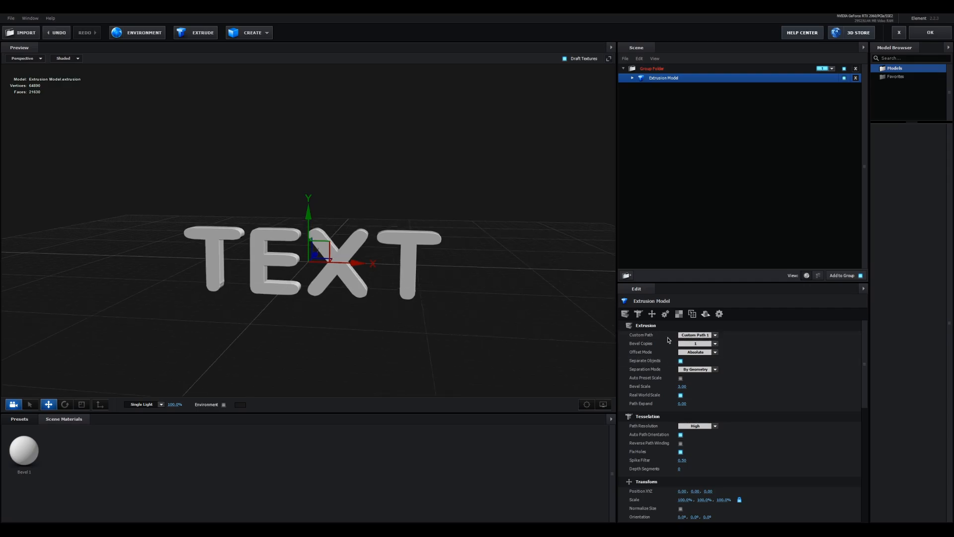
{"action": "left_click", "coordinate": [696, 335]}
{"action": "left_click", "coordinate": [699, 347]}
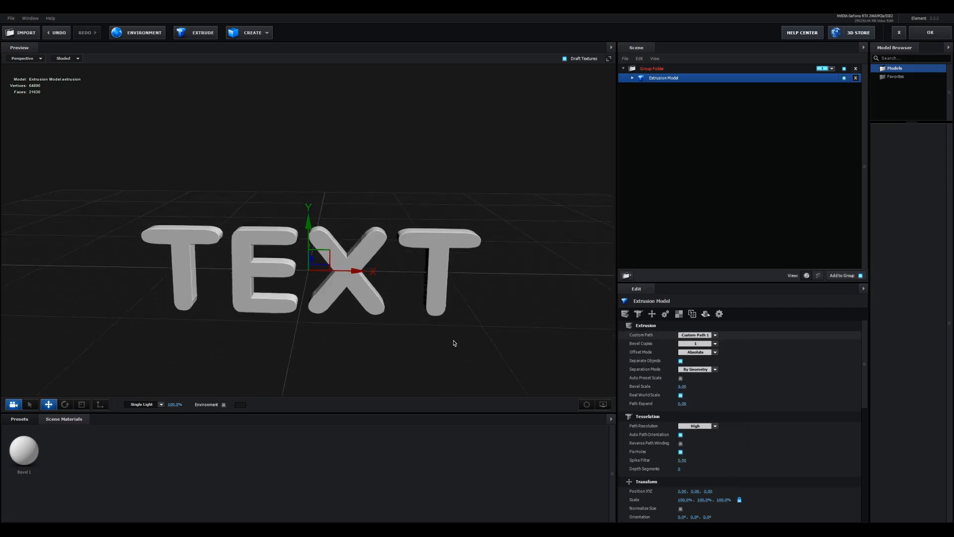
Set the extrusion model's Bevel Copies to 3.
{"action": "left_click_drag", "start_coordinate": [470, 339], "coordinate": [453, 338]}
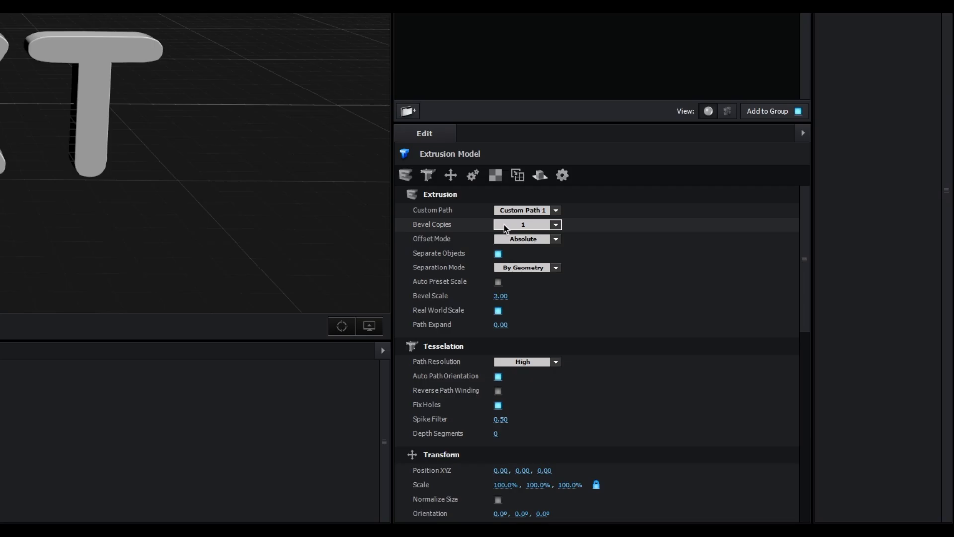
{"action": "left_click", "coordinate": [529, 226]}
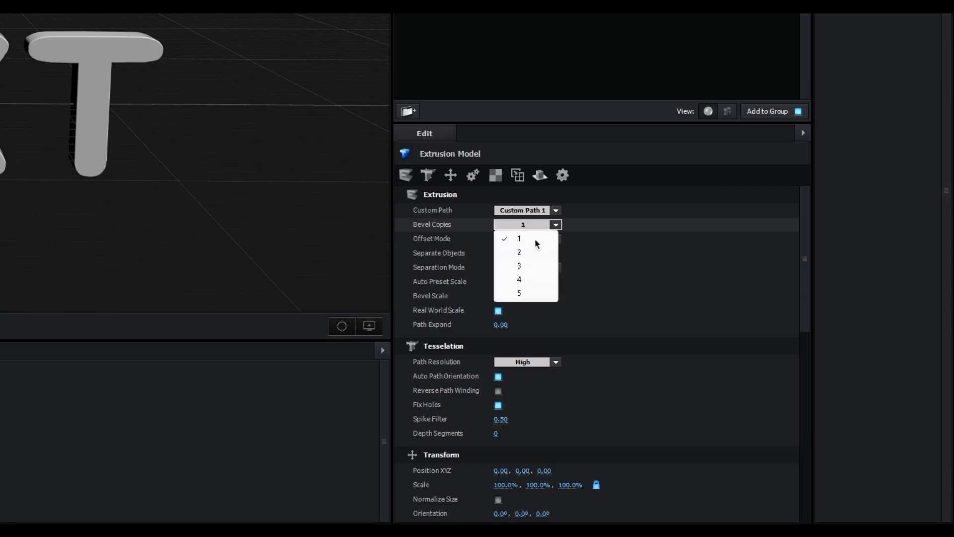
{"action": "left_click", "coordinate": [519, 265]}
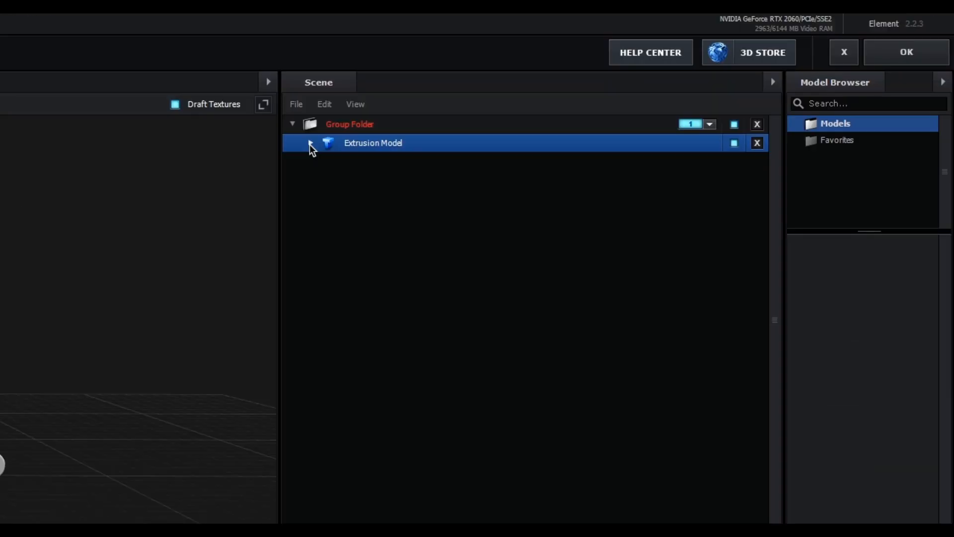
Expand the extrusion model in the scene and set Bevel 1's Bevel Depth to 0.
{"action": "left_click", "coordinate": [633, 78]}
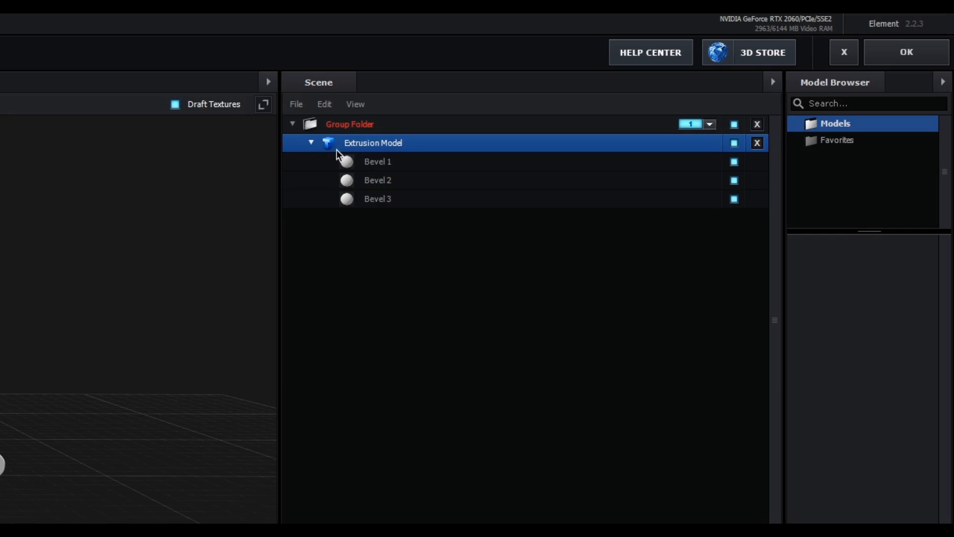
{"action": "left_click", "coordinate": [379, 164]}
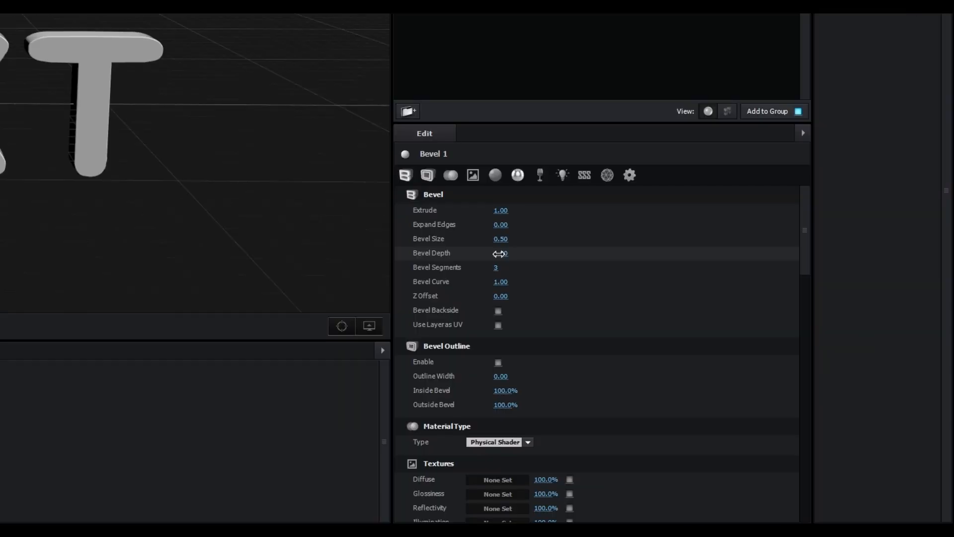
{"action": "left_click", "coordinate": [499, 253]}
{"action": "type", "text": "0"}
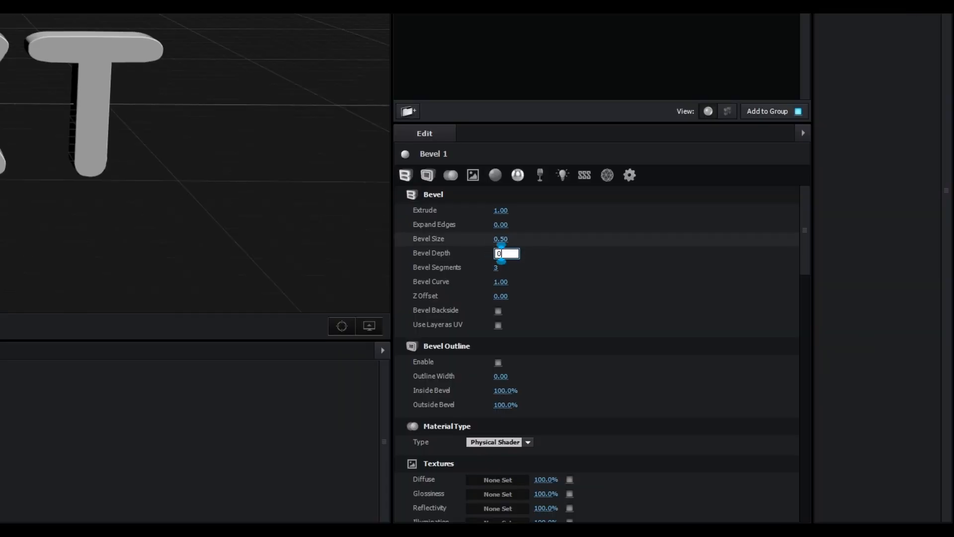
{"action": "key", "text": "Return"}
Set Bevel 1's Expand Edges to 5 and adjust its Extrude amount.
{"action": "left_click_drag", "start_coordinate": [501, 224], "coordinate": [413, 216]}
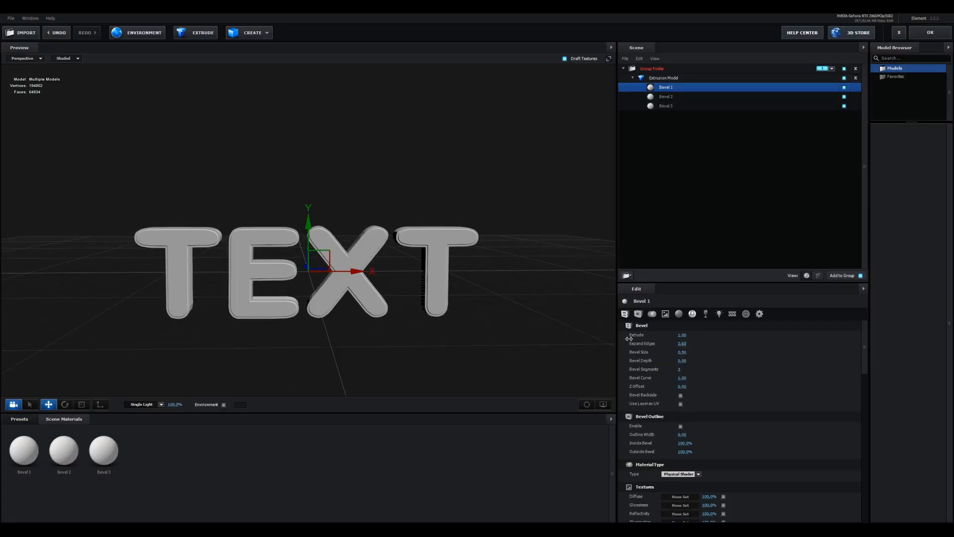
{"action": "left_click_drag", "start_coordinate": [629, 338], "coordinate": [587, 225]}
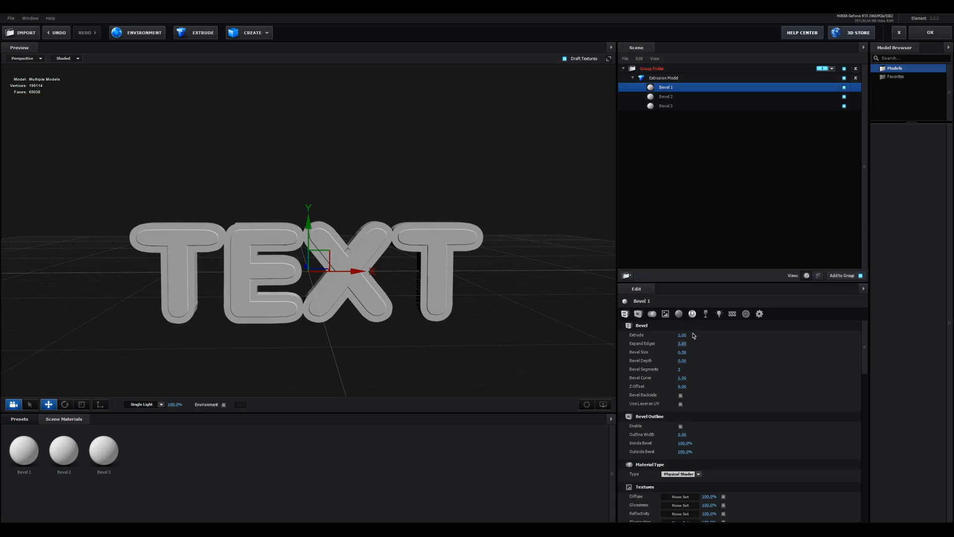
{"action": "left_click_drag", "start_coordinate": [680, 343], "coordinate": [719, 342]}
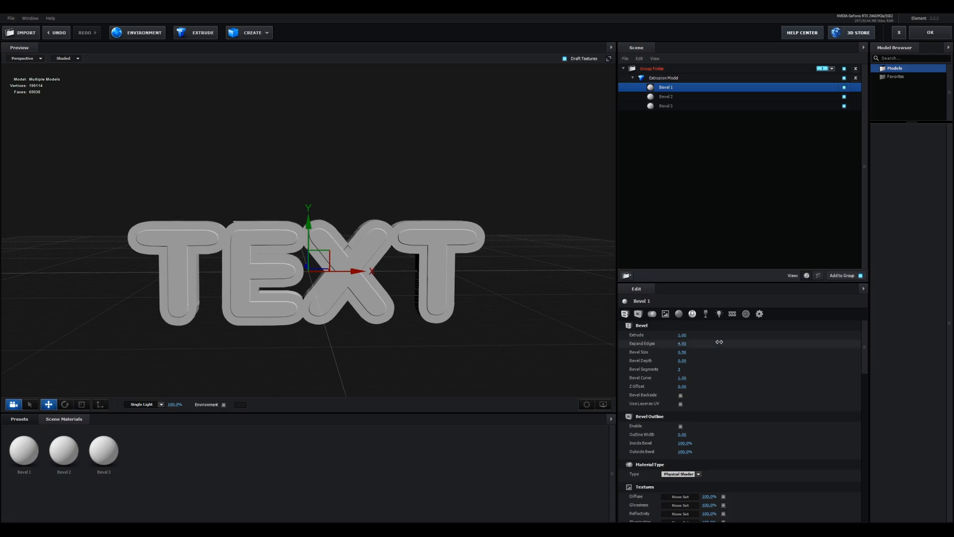
{"action": "left_click", "coordinate": [683, 344]}
{"action": "type", "text": "5"}
{"action": "key", "text": "Return"}
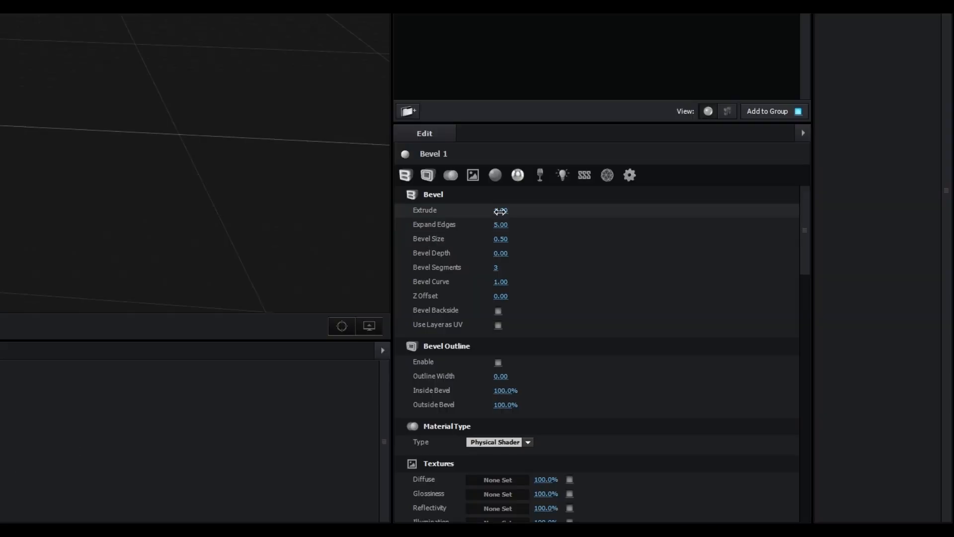
{"action": "left_click_drag", "start_coordinate": [501, 211], "coordinate": [516, 209]}
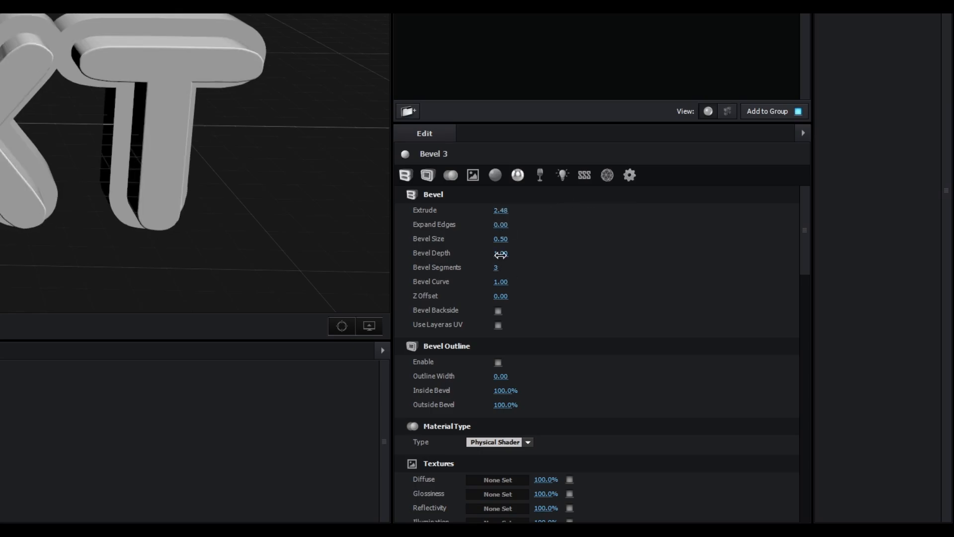
Set Bevel 3's Bevel Depth to 0 and shift the bevel slightly with its Z Offset.
{"action": "left_click", "coordinate": [501, 253]}
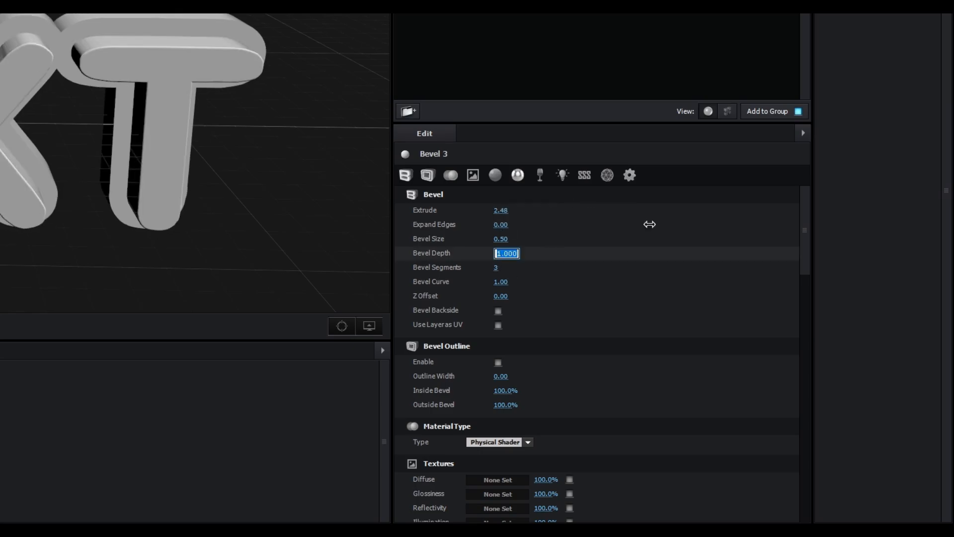
{"action": "type", "text": "0"}
{"action": "key", "text": "Return"}
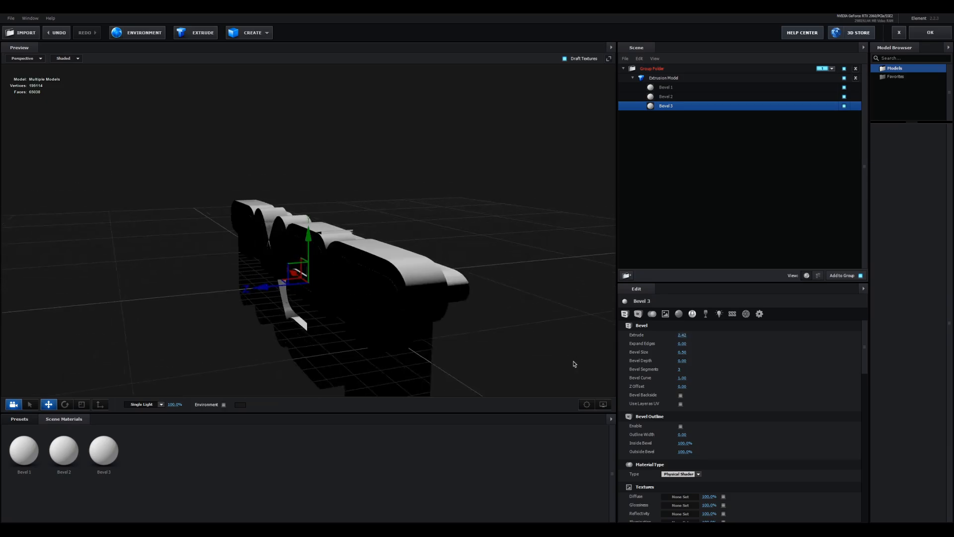
{"action": "left_click_drag", "start_coordinate": [574, 362], "coordinate": [577, 361]}
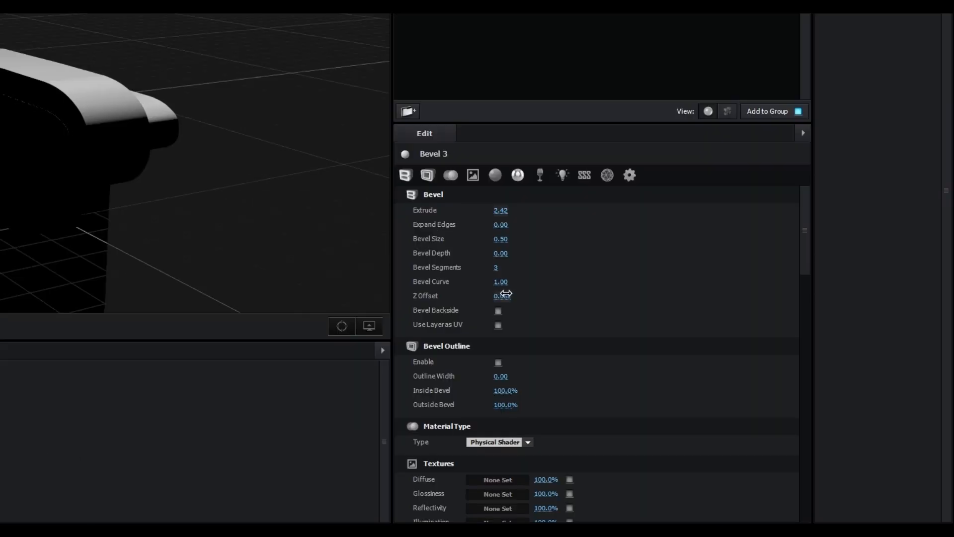
{"action": "left_click_drag", "start_coordinate": [682, 386], "coordinate": [685, 386]}
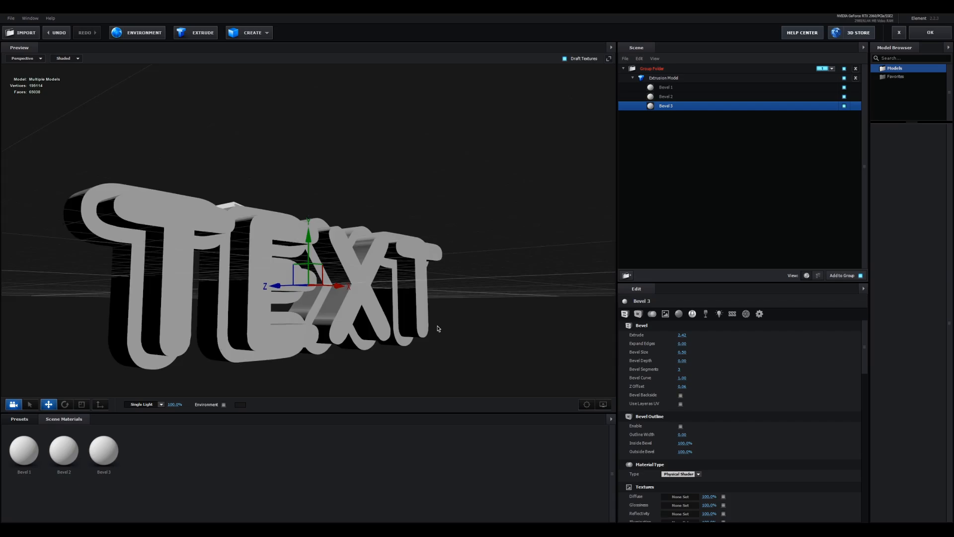
Reduce Bevel 3's Extrude amount slightly.
{"action": "left_click_drag", "start_coordinate": [439, 329], "coordinate": [466, 339]}
{"action": "left_click_drag", "start_coordinate": [682, 336], "coordinate": [678, 336]}
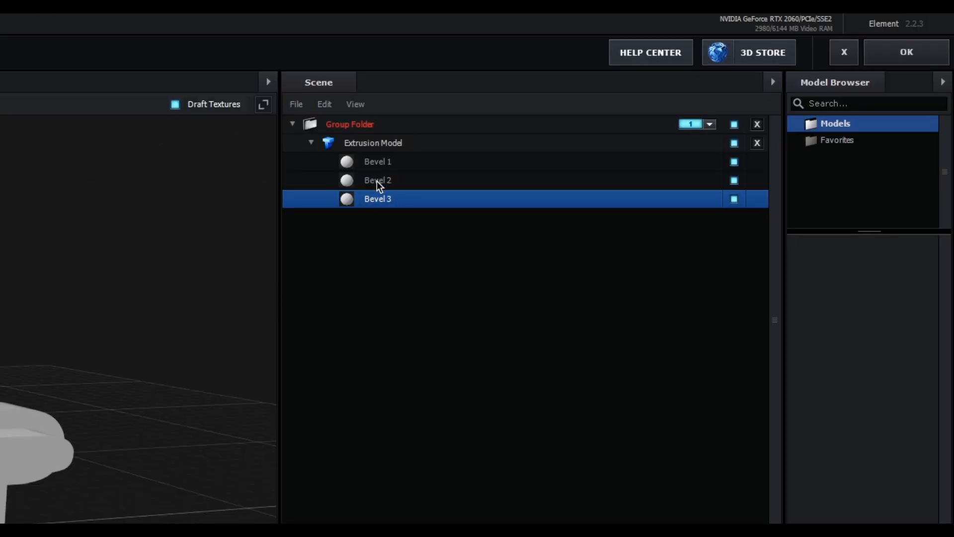
Set Bevel 2's Bevel Depth to 0, raise its Extrude to about 1.44 and slightly increase its Expand Edges.
{"action": "left_click", "coordinate": [376, 181]}
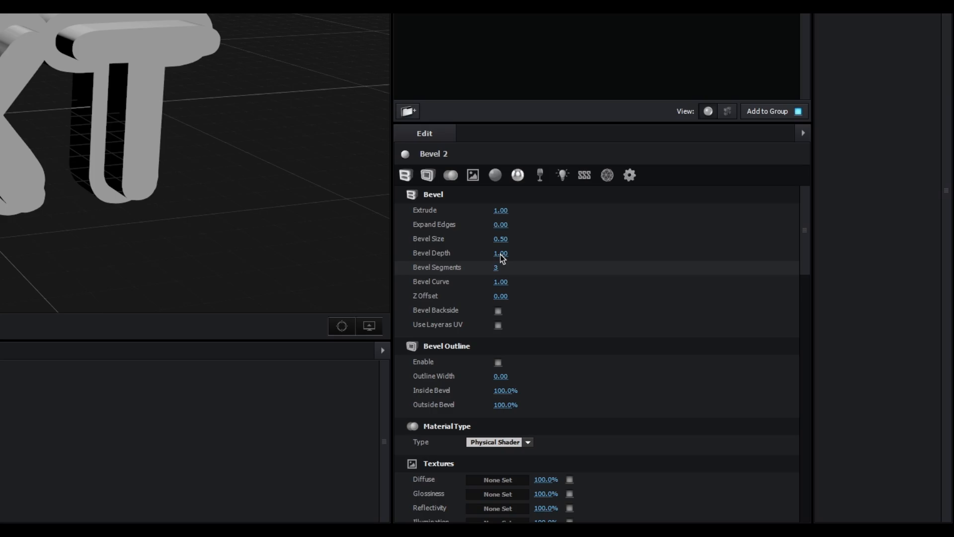
{"action": "left_click", "coordinate": [501, 253]}
{"action": "left_click_drag", "start_coordinate": [502, 210], "coordinate": [533, 212]}
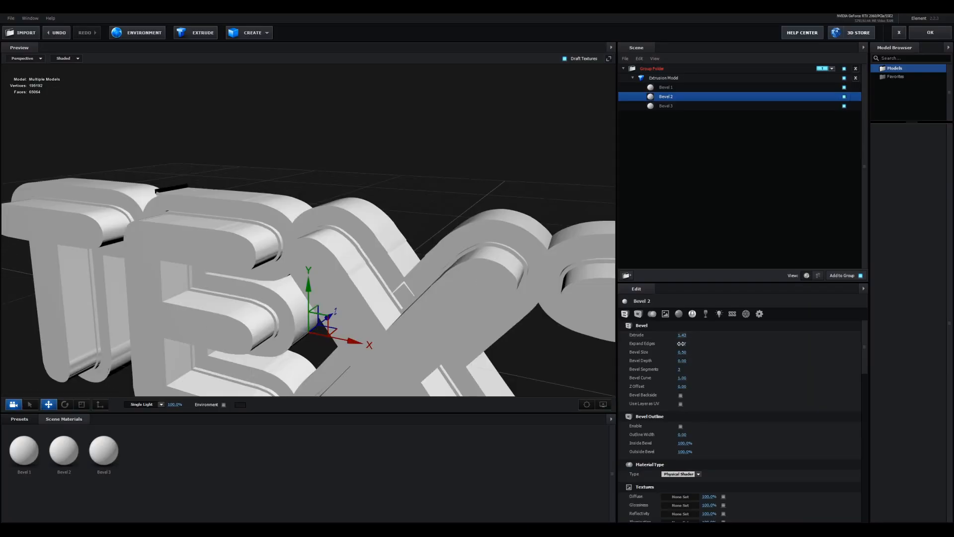
{"action": "left_click_drag", "start_coordinate": [683, 336], "coordinate": [686, 336]}
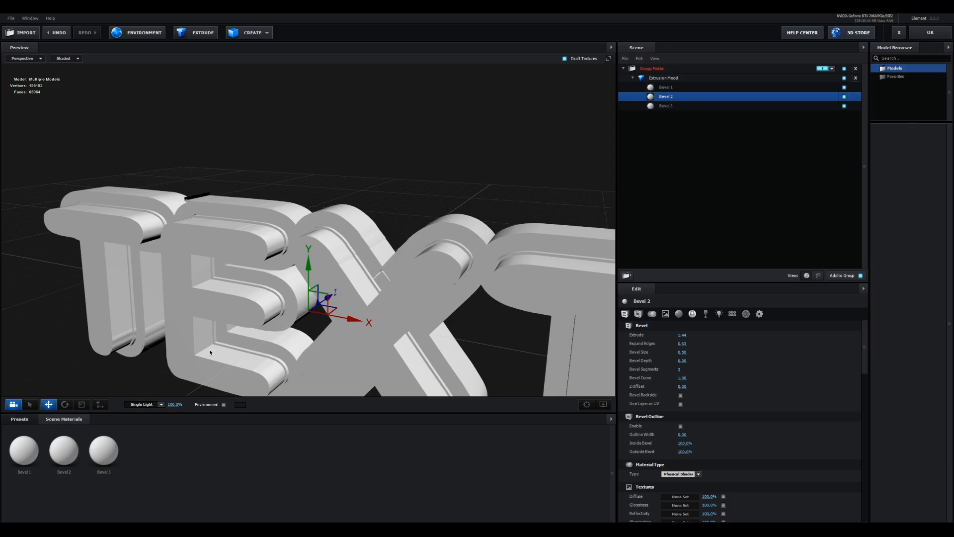
{"action": "left_click_drag", "start_coordinate": [221, 344], "coordinate": [207, 259]}
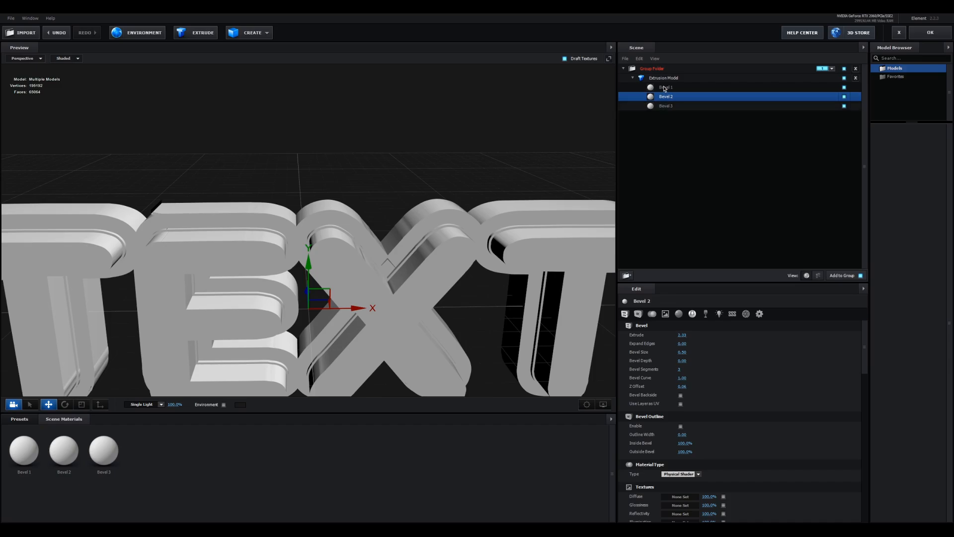
Select Bevel 3 and Bevel 1 in turn to review how the text's layers stack.
{"action": "left_click", "coordinate": [666, 106]}
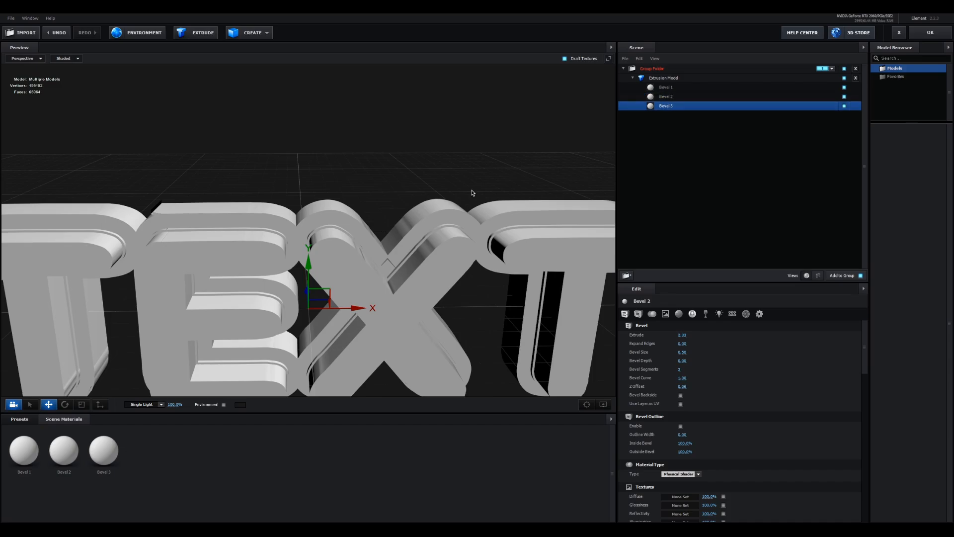
{"action": "left_click", "coordinate": [508, 307]}
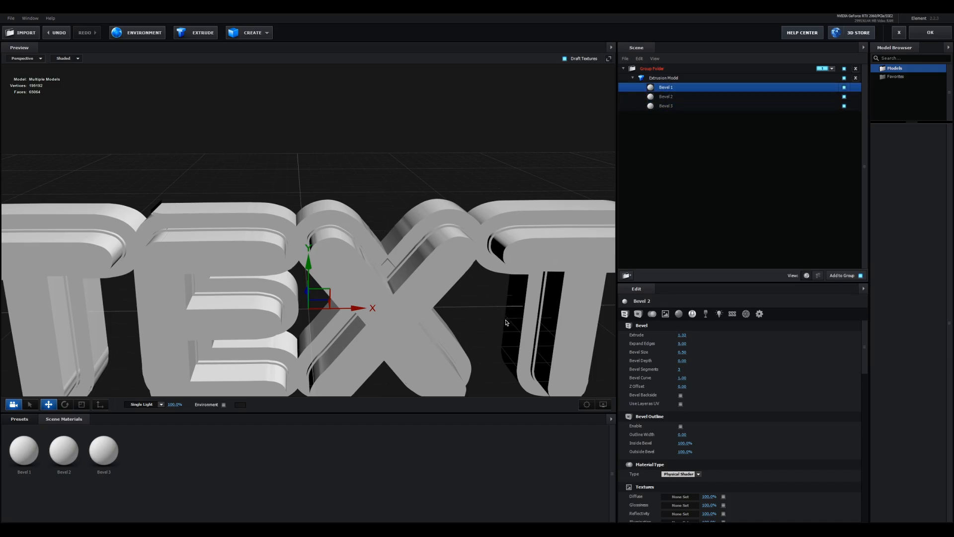
{"action": "scroll", "coordinate": [506, 324], "scroll_direction": "down", "scroll_amount": 4}
{"action": "mouse_move", "coordinate": [506, 323]}
{"action": "left_mouse_down"}
{"action": "mouse_move", "coordinate": [537, 331]}
{"action": "mouse_move", "coordinate": [503, 313]}
{"action": "left_mouse_up"}
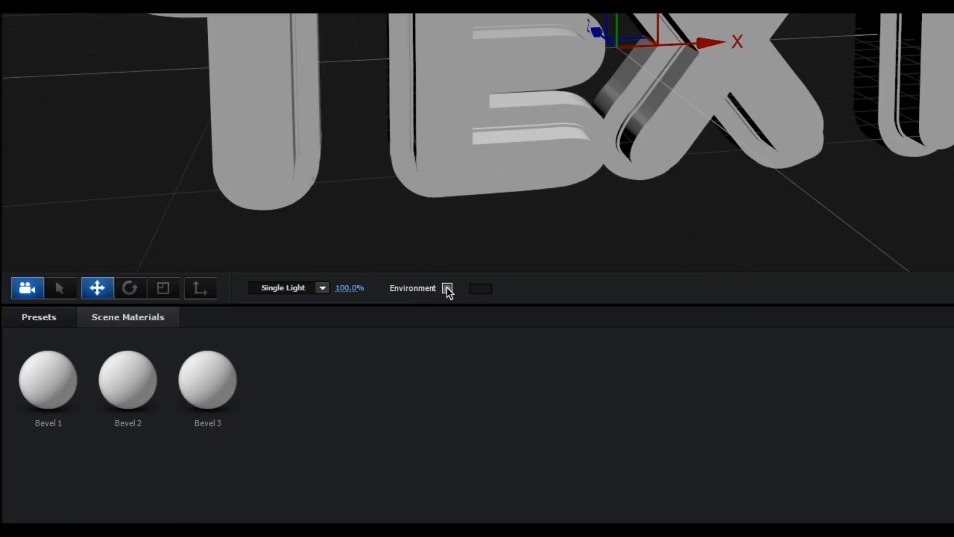
Turn on the environment display behind the text in the preview.
{"action": "left_click", "coordinate": [448, 289]}
{"action": "left_click_drag", "start_coordinate": [481, 304], "coordinate": [440, 212]}
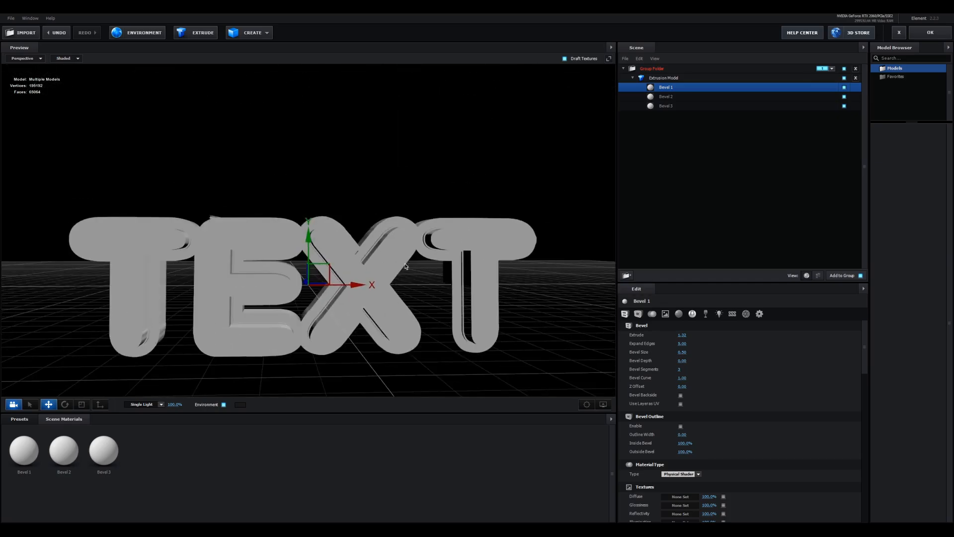
{"action": "left_click_drag", "start_coordinate": [362, 311], "coordinate": [502, 264]}
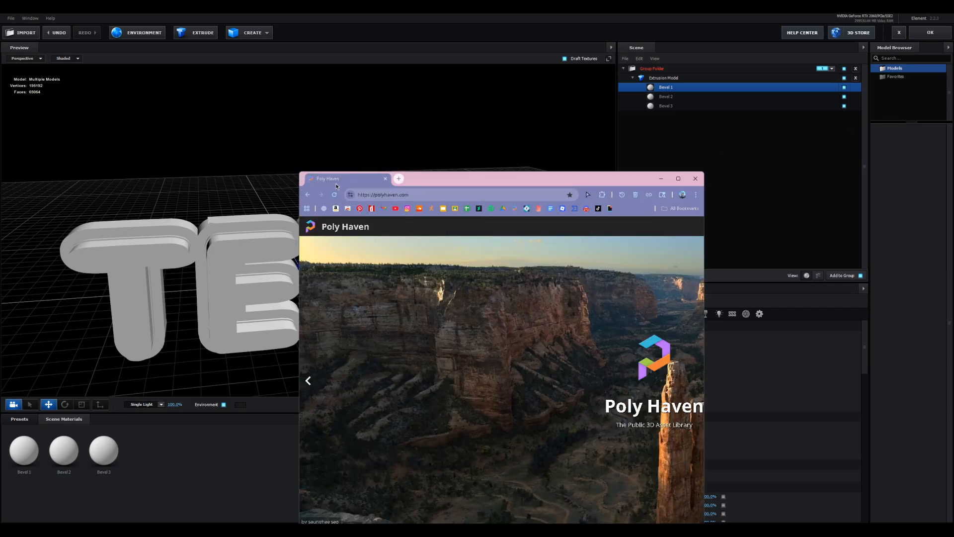
Switch to the Poly Haven website in the browser and open its HDRI library.
{"action": "left_click_drag", "start_coordinate": [336, 186], "coordinate": [284, 102]}
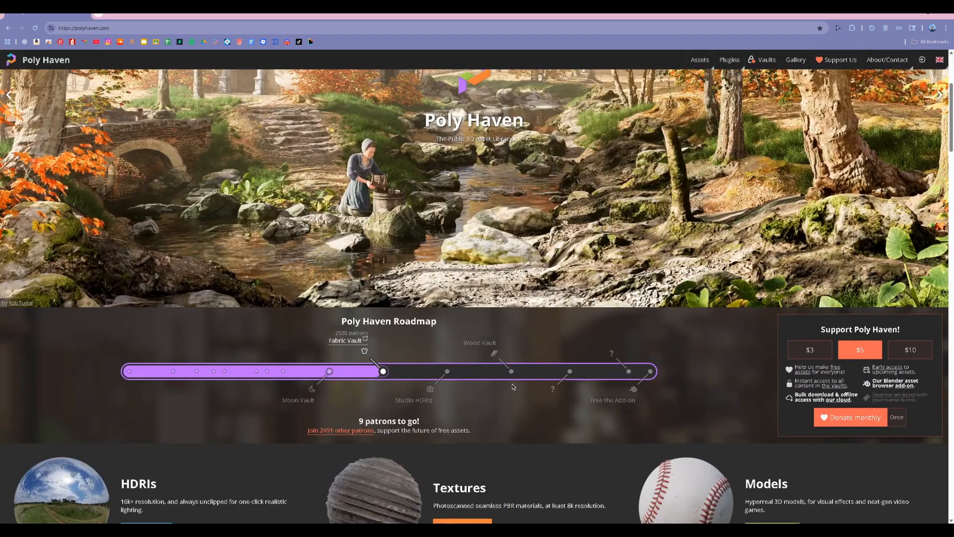
{"action": "scroll", "coordinate": [514, 387], "scroll_direction": "down", "scroll_amount": 3}
{"action": "scroll", "coordinate": [514, 387], "scroll_direction": "down", "scroll_amount": 1}
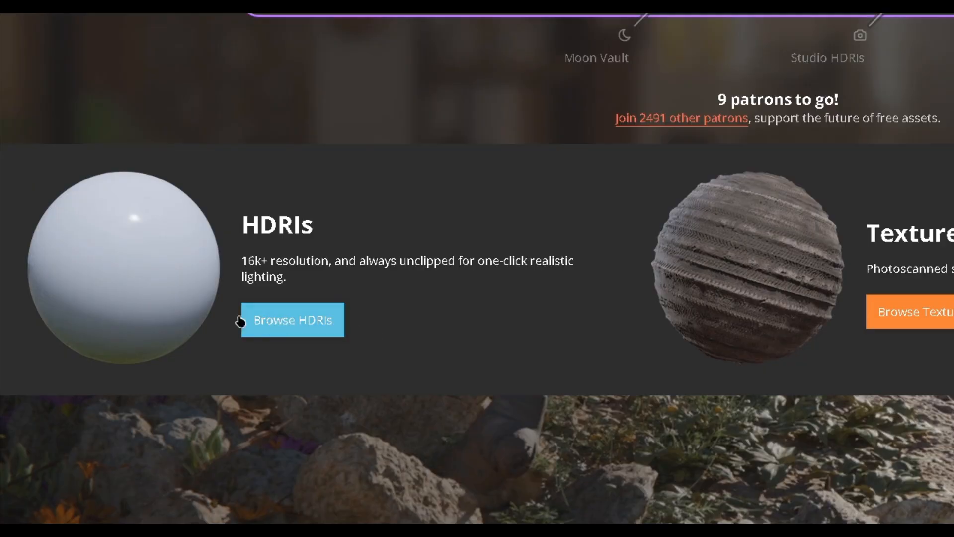
{"action": "left_click", "coordinate": [311, 324]}
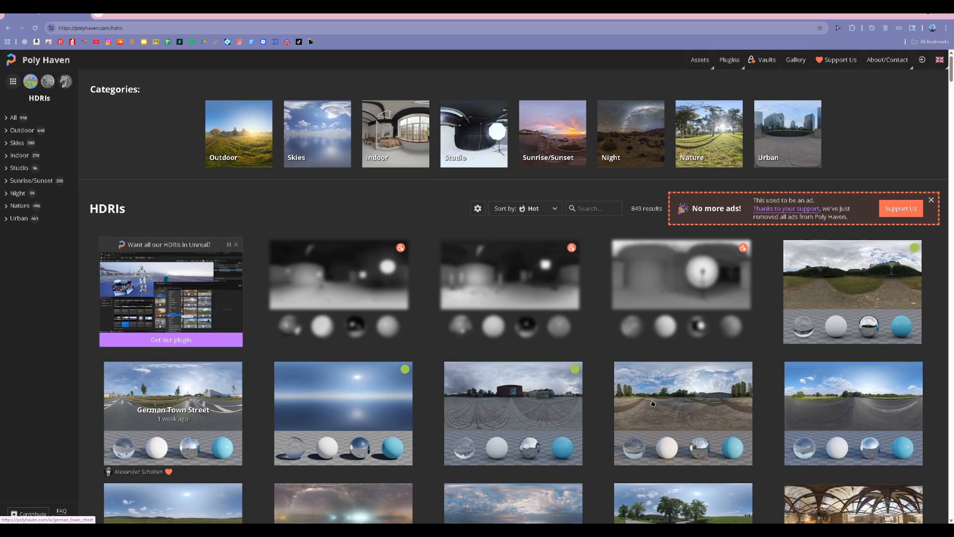
Find the Citrus Orchard (Pure Sky) HDRI and open its page in a new browser tab.
{"action": "scroll", "coordinate": [646, 412], "scroll_direction": "down", "scroll_amount": 3}
{"action": "scroll", "coordinate": [646, 412], "scroll_direction": "down", "scroll_amount": 3}
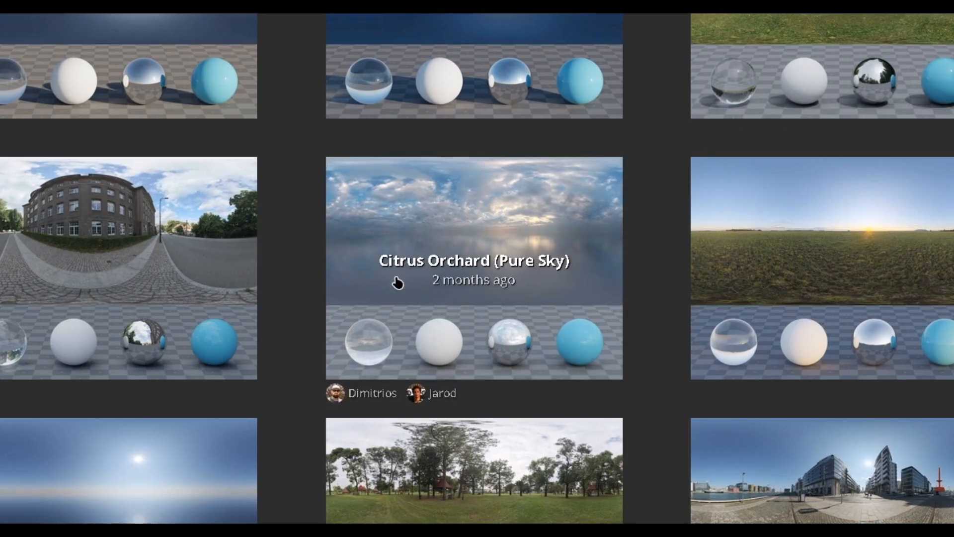
{"action": "right_click", "coordinate": [467, 266]}
{"action": "left_click", "coordinate": [351, 377]}
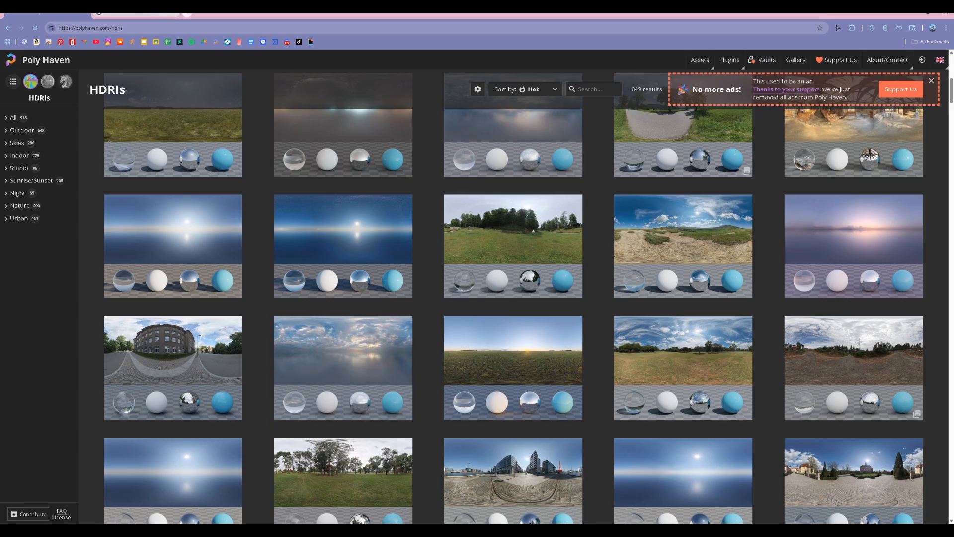
{"action": "left_click", "coordinate": [137, 15]}
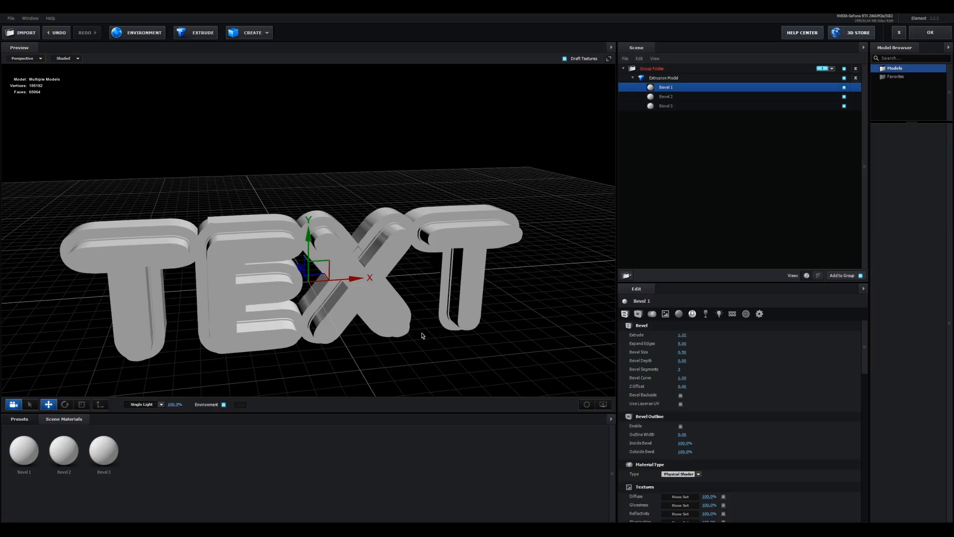
{"action": "left_click_drag", "start_coordinate": [422, 335], "coordinate": [518, 352]}
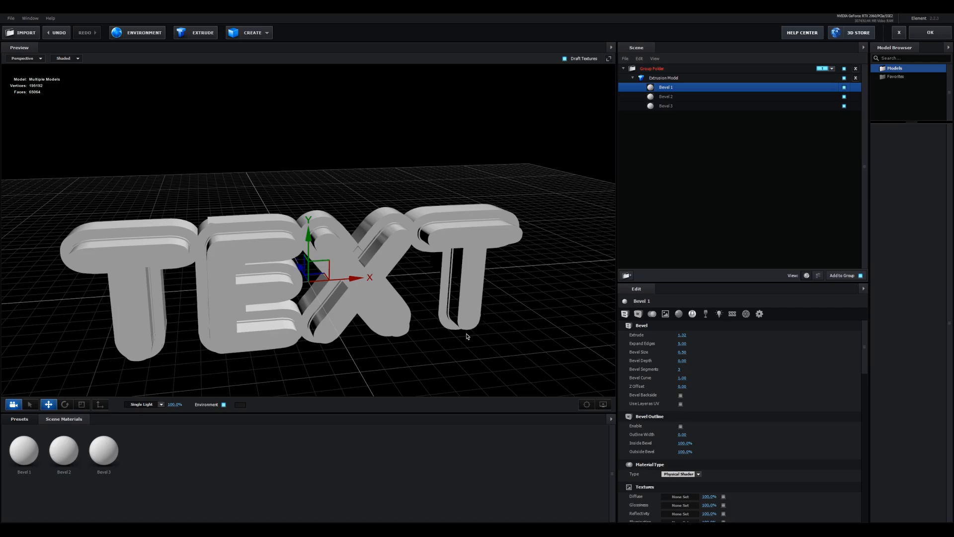
{"action": "left_click_drag", "start_coordinate": [468, 330], "coordinate": [507, 308]}
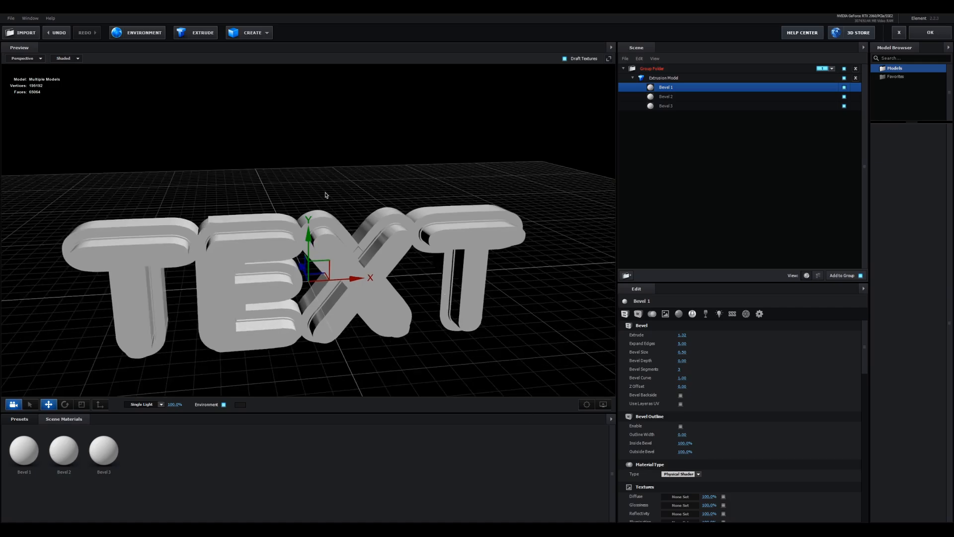
{"action": "left_click_drag", "start_coordinate": [382, 346], "coordinate": [341, 340]}
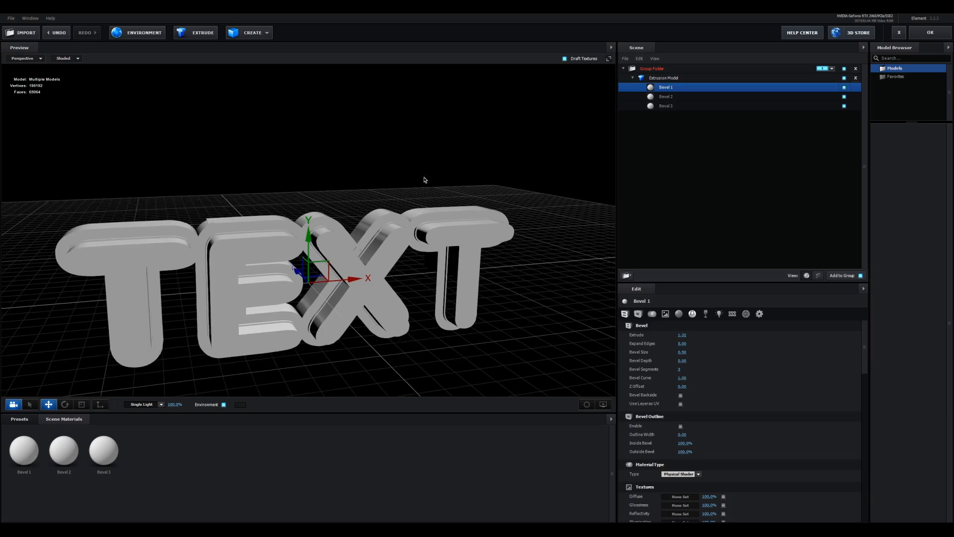
{"action": "left_click_drag", "start_coordinate": [425, 180], "coordinate": [478, 315]}
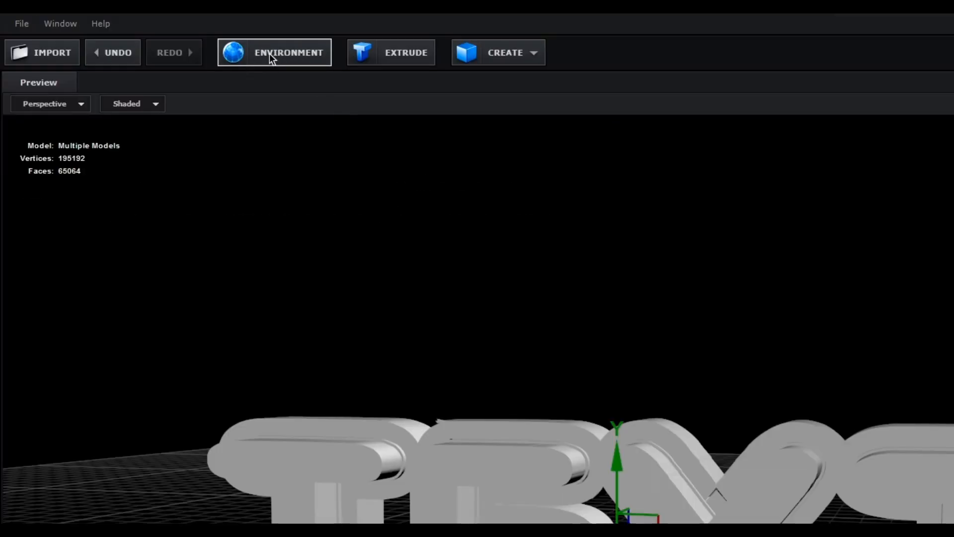
Load citrus_orchard_road_puresky_4k.exr from file as the scene's environment texture and accept it.
{"action": "left_click", "coordinate": [270, 52]}
{"action": "left_click", "coordinate": [433, 157]}
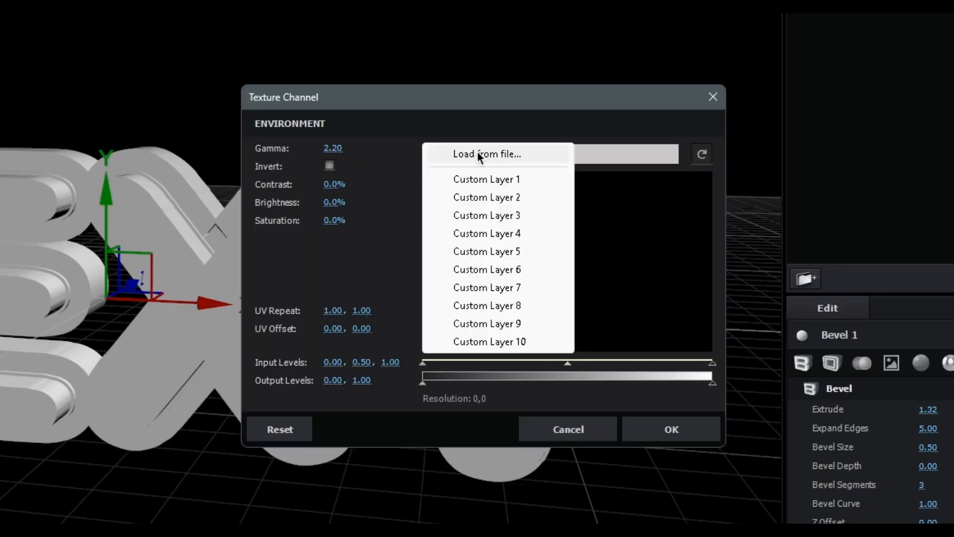
{"action": "left_click", "coordinate": [477, 154]}
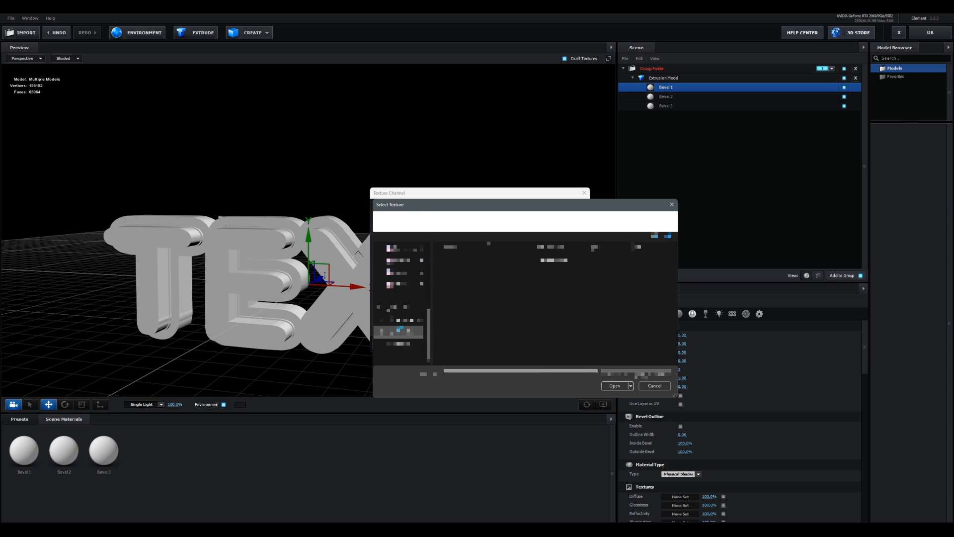
{"action": "double_click", "coordinate": [461, 259]}
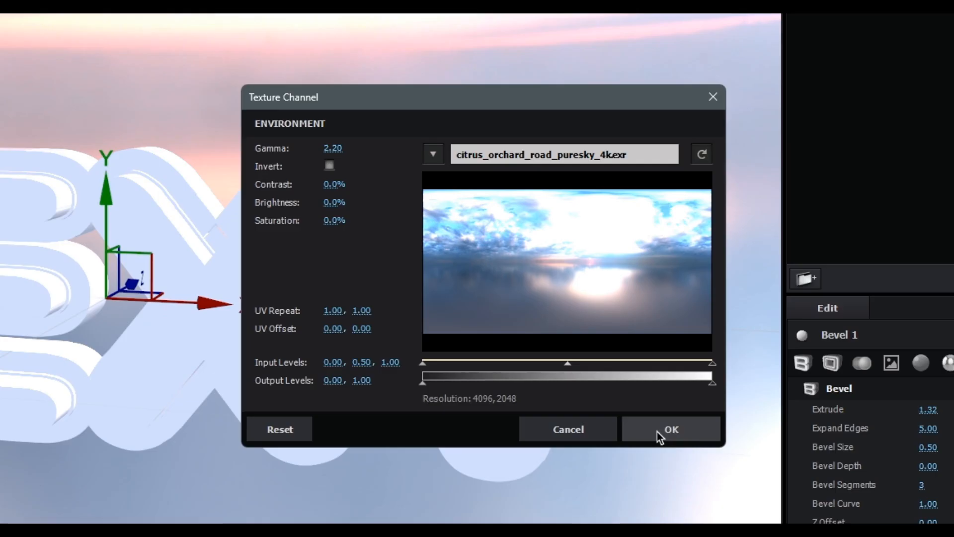
{"action": "left_click", "coordinate": [646, 431]}
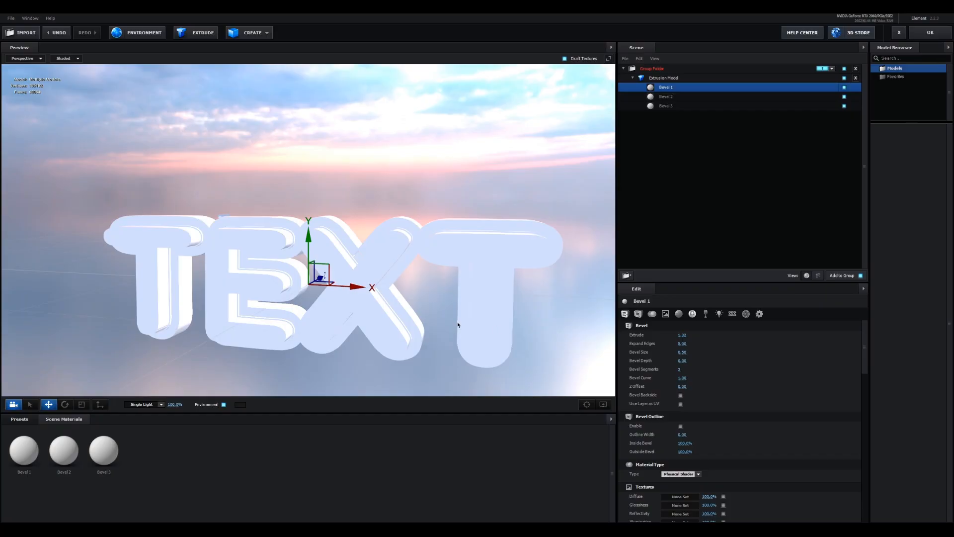
Darken the environment texture by lowering its Brightness and Contrast and adjusting its Gamma, and apply the changes.
{"action": "left_click_drag", "start_coordinate": [456, 322], "coordinate": [224, 316]}
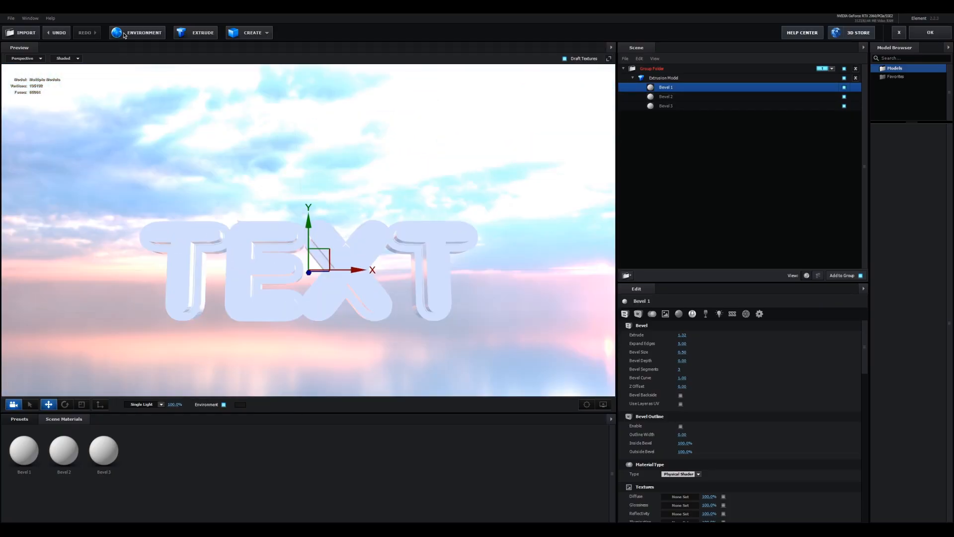
{"action": "left_click", "coordinate": [124, 33]}
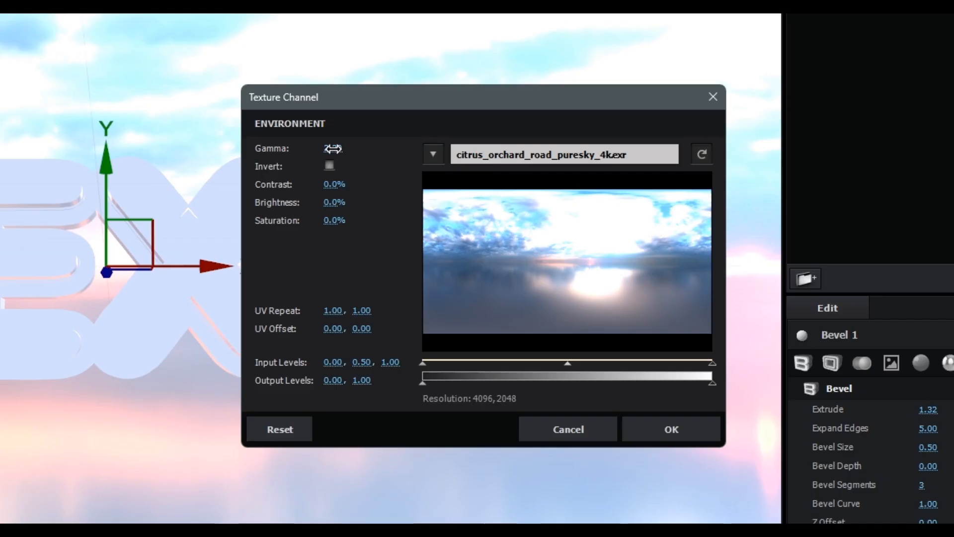
{"action": "left_click_drag", "start_coordinate": [315, 148], "coordinate": [377, 147]}
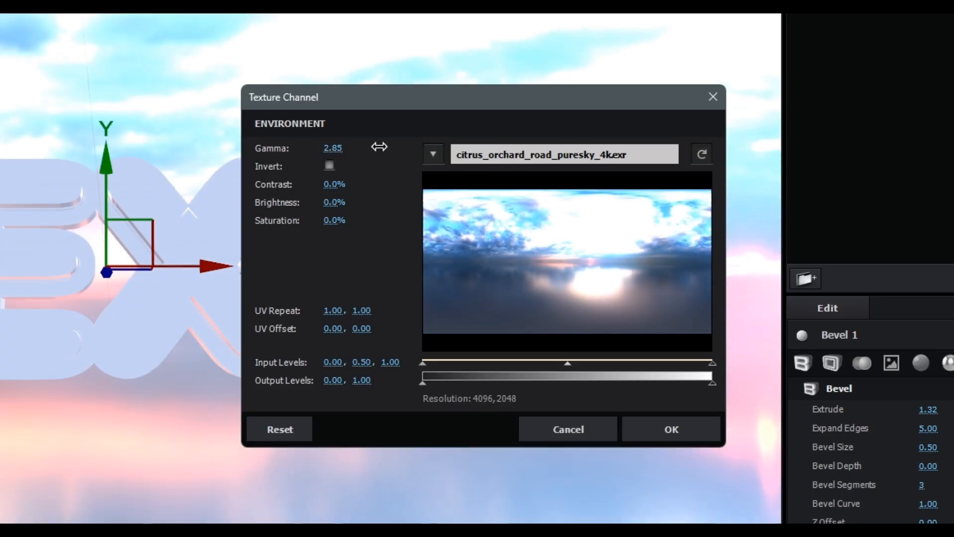
{"action": "left_click_drag", "start_coordinate": [329, 206], "coordinate": [293, 152]}
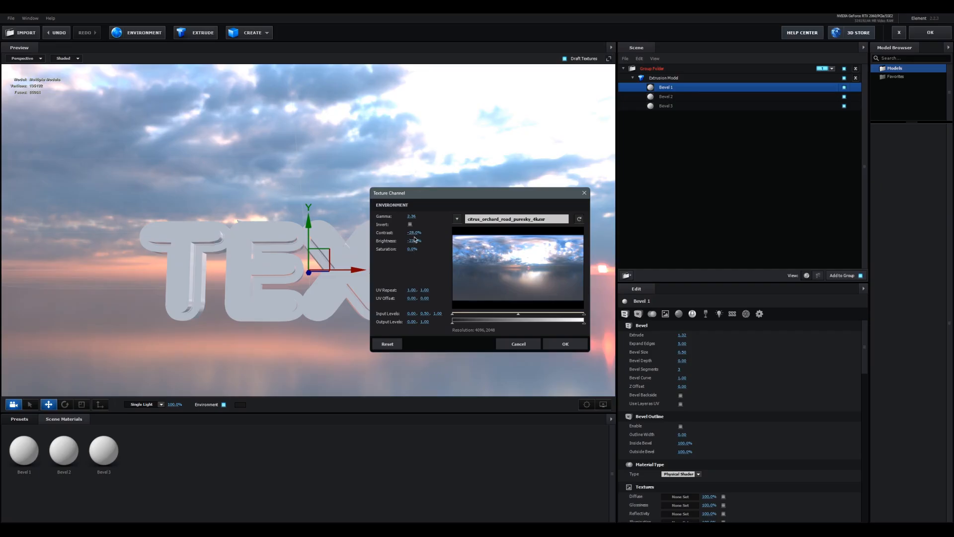
{"action": "left_click", "coordinate": [565, 344]}
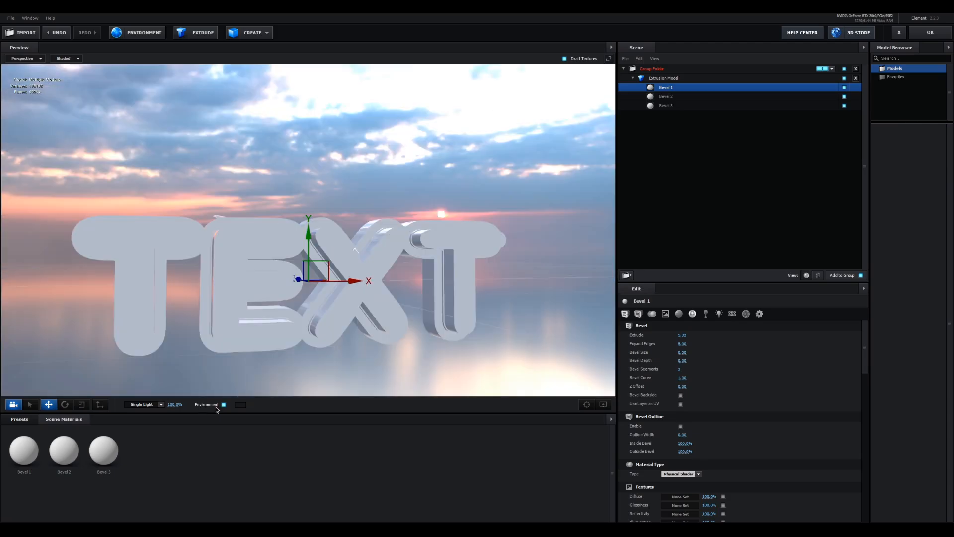
Hide the environment background in the preview and inspect the reflections on the text.
{"action": "left_click", "coordinate": [224, 405]}
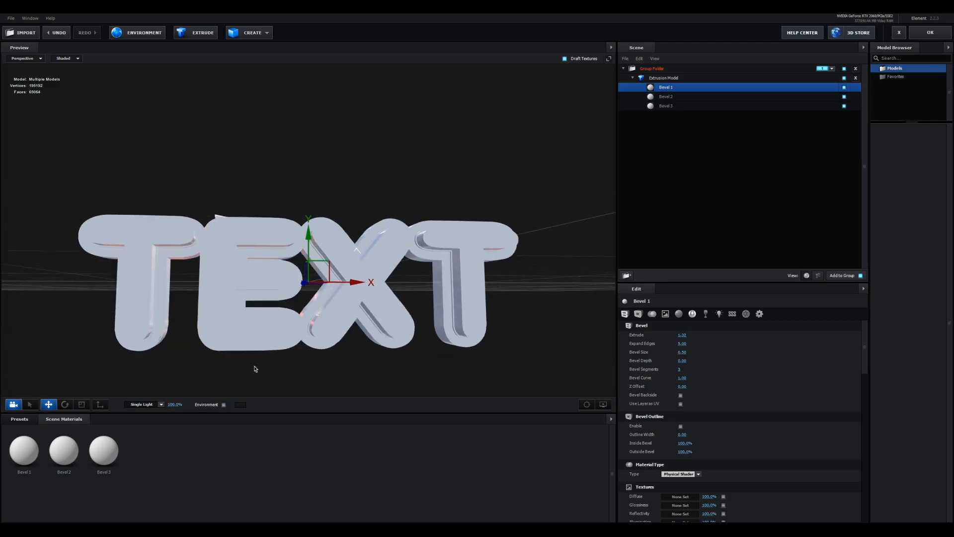
{"action": "mouse_move", "coordinate": [372, 318]}
{"action": "left_mouse_down"}
{"action": "mouse_move", "coordinate": [416, 324]}
{"action": "mouse_move", "coordinate": [407, 312]}
{"action": "mouse_move", "coordinate": [326, 330]}
{"action": "mouse_move", "coordinate": [428, 322]}
{"action": "mouse_move", "coordinate": [367, 322]}
{"action": "left_mouse_up"}
{"action": "scroll", "coordinate": [416, 323], "scroll_direction": "up", "scroll_amount": 4}
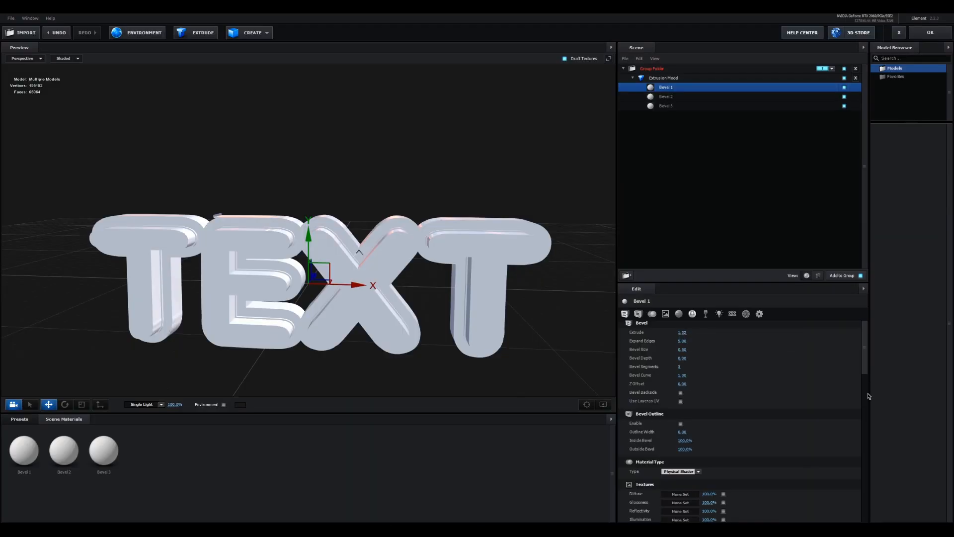
Raise the reflectivity intensity of the Bevel 1 material and set Bevel 3's reflectivity intensity to 100%.
{"action": "left_click_drag", "start_coordinate": [868, 393], "coordinate": [867, 412]}
{"action": "left_click_drag", "start_coordinate": [496, 356], "coordinate": [321, 311]}
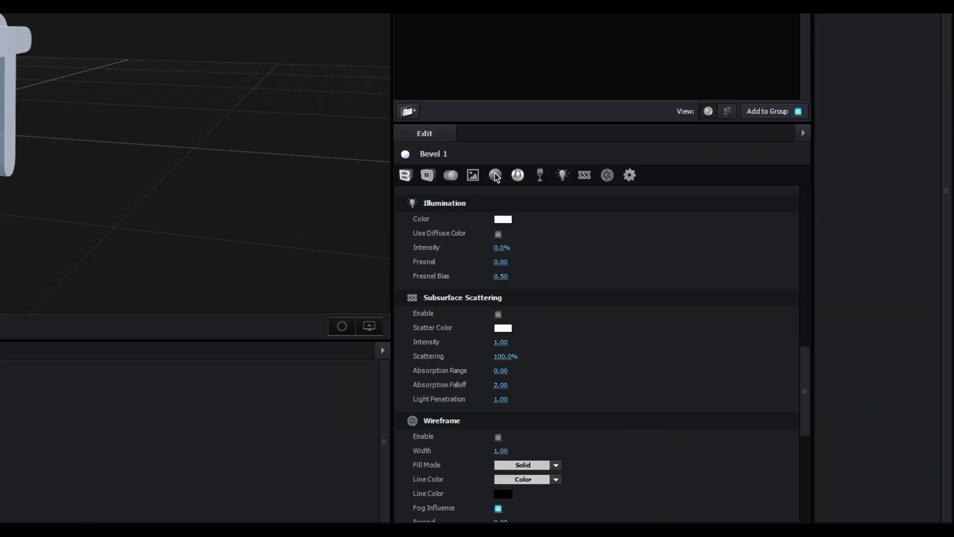
{"action": "left_click", "coordinate": [679, 314]}
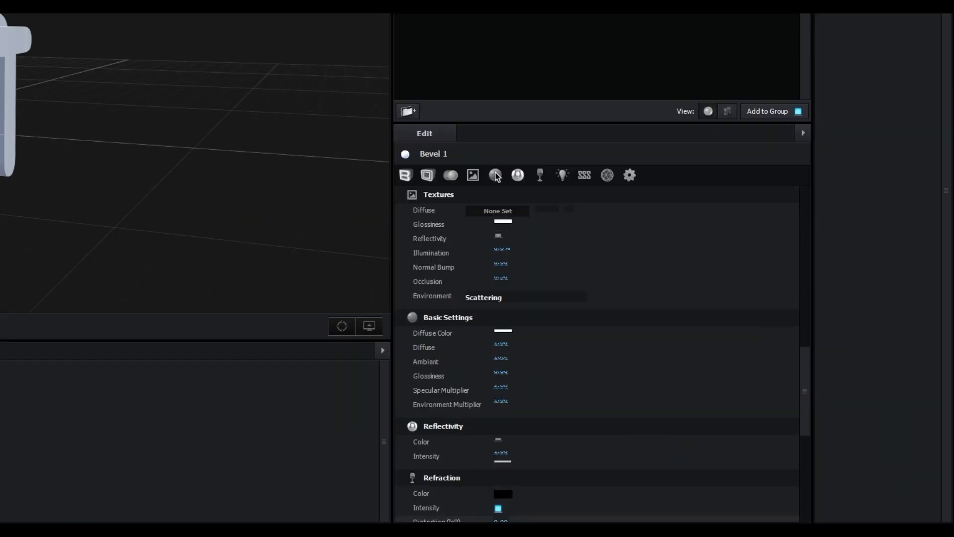
{"action": "scroll", "coordinate": [506, 338], "scroll_direction": "down", "scroll_amount": 3}
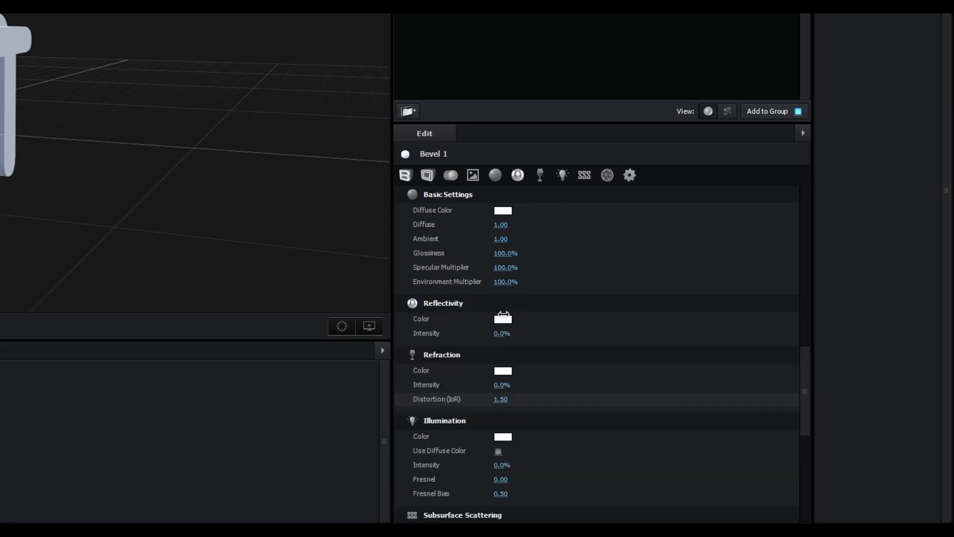
{"action": "left_click", "coordinate": [507, 213]}
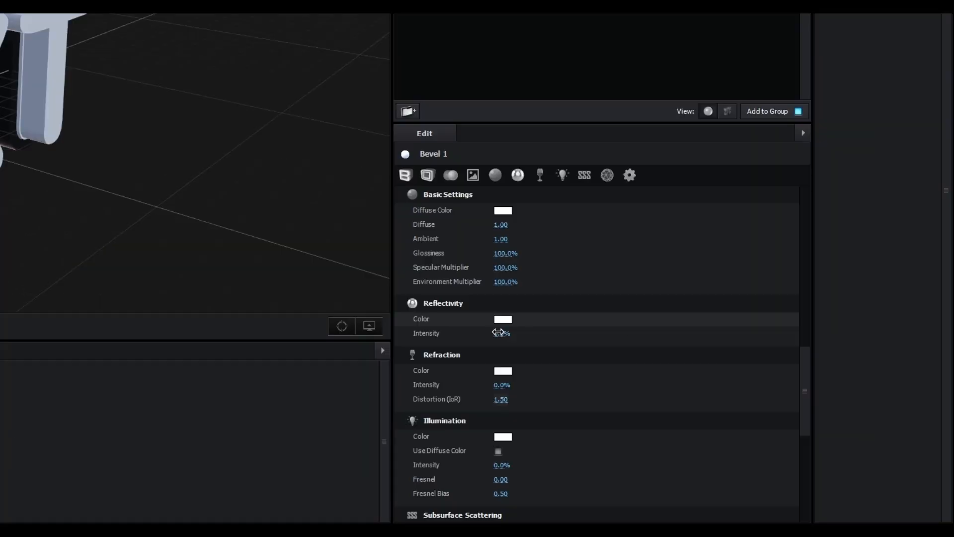
{"action": "left_click_drag", "start_coordinate": [498, 332], "coordinate": [509, 330]}
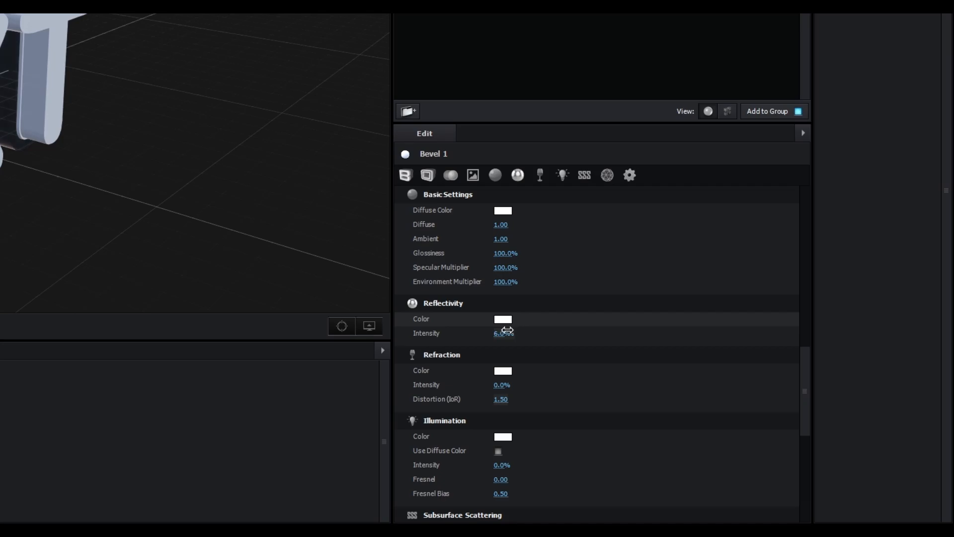
{"action": "left_click_drag", "start_coordinate": [2, 185], "coordinate": [322, 307]}
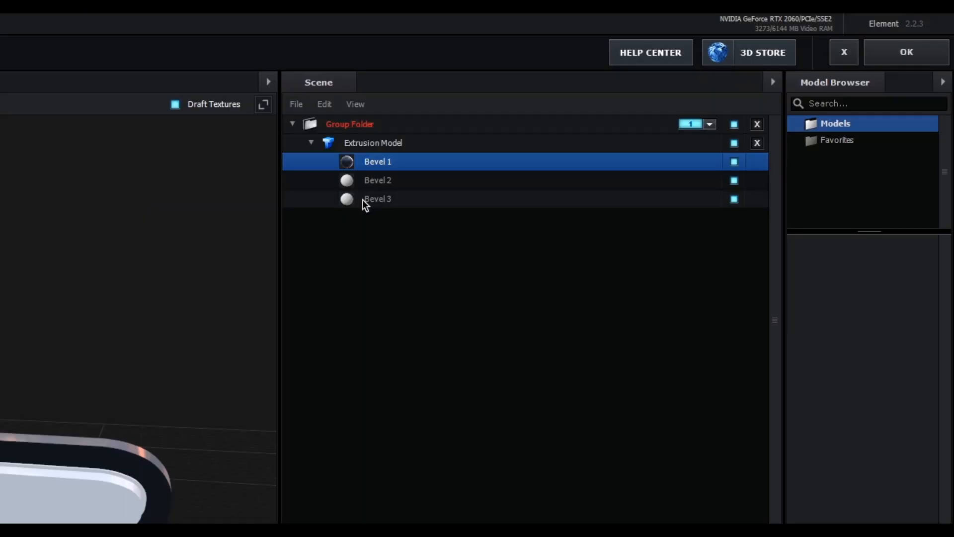
{"action": "left_click", "coordinate": [366, 196]}
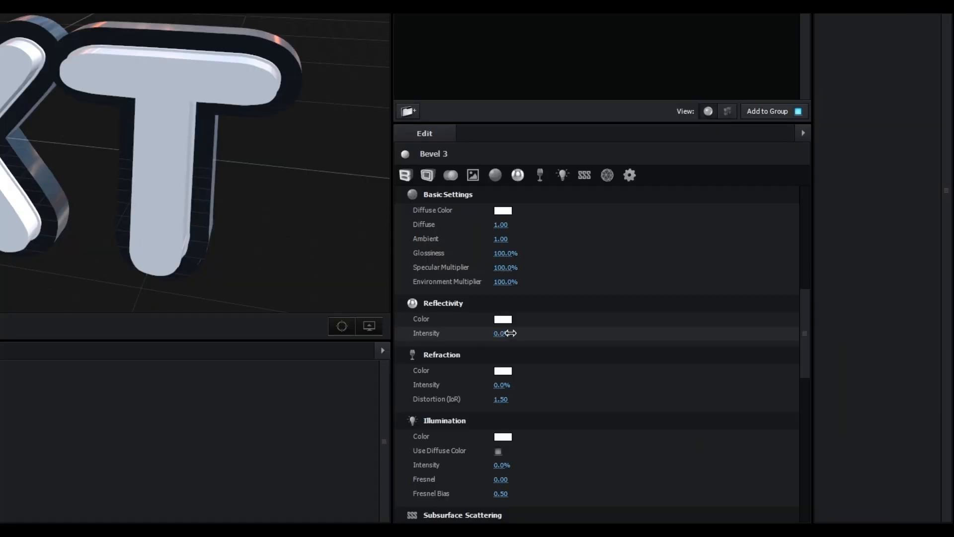
{"action": "left_click_drag", "start_coordinate": [688, 409], "coordinate": [878, 388]}
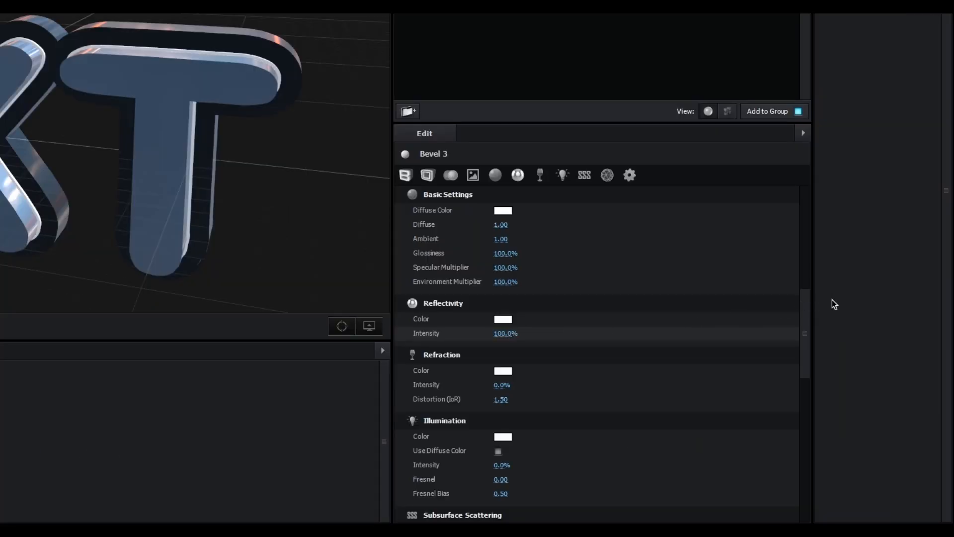
Make the Bevel 2 material glow brightly white by raising its illumination intensity to about 624%.
{"action": "left_click", "coordinate": [362, 180]}
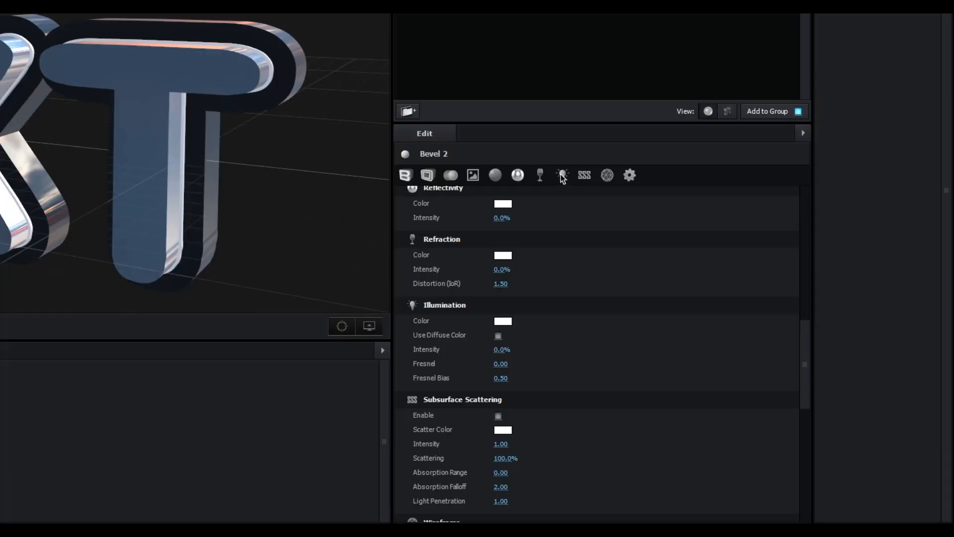
{"action": "left_click", "coordinate": [720, 314]}
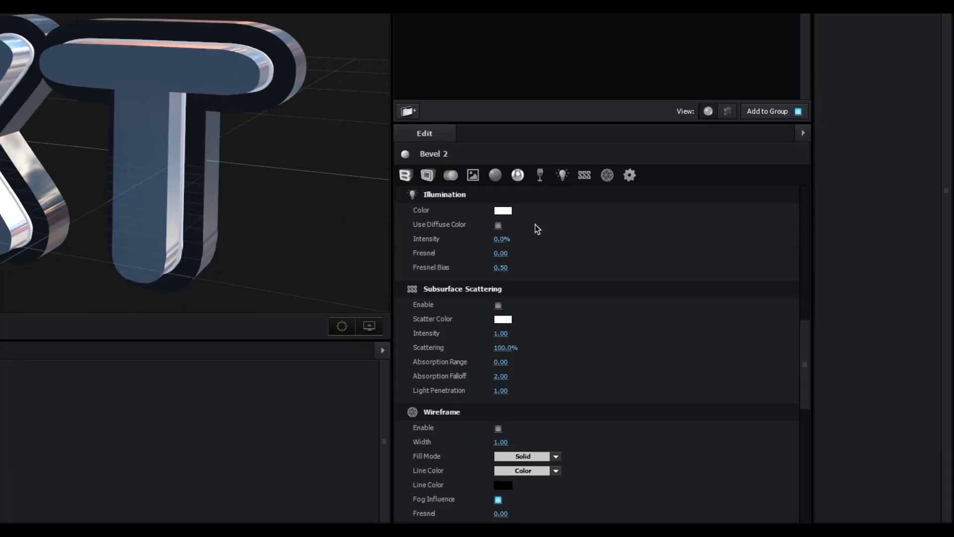
{"action": "left_click_drag", "start_coordinate": [498, 240], "coordinate": [808, 218]}
{"action": "left_click_drag", "start_coordinate": [502, 240], "coordinate": [555, 240]}
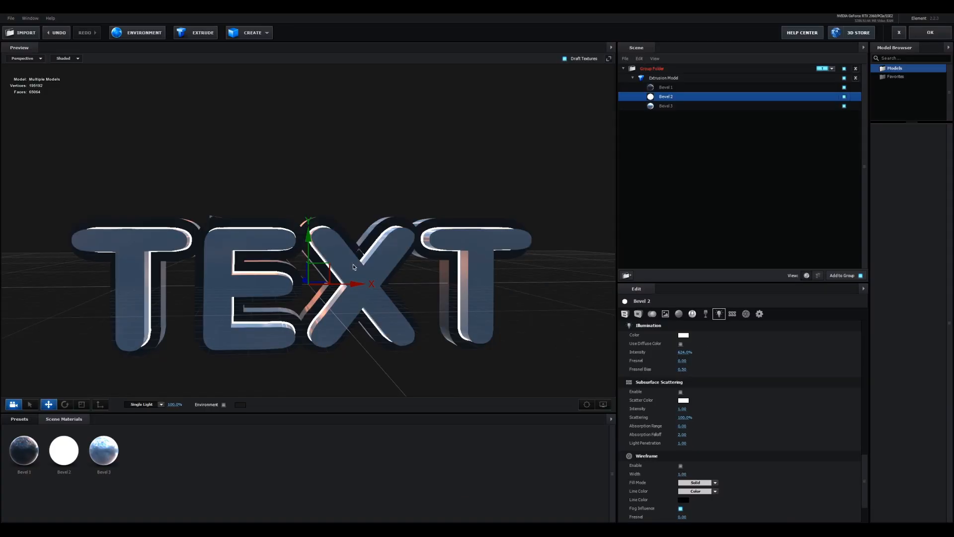
Increase Bevel 2's Z Offset slightly to hide it from the back of the text, and accept the scene setup.
{"action": "scroll", "coordinate": [415, 332], "scroll_direction": "down", "scroll_amount": 2}
{"action": "scroll", "coordinate": [415, 332], "scroll_direction": "down", "scroll_amount": 4}
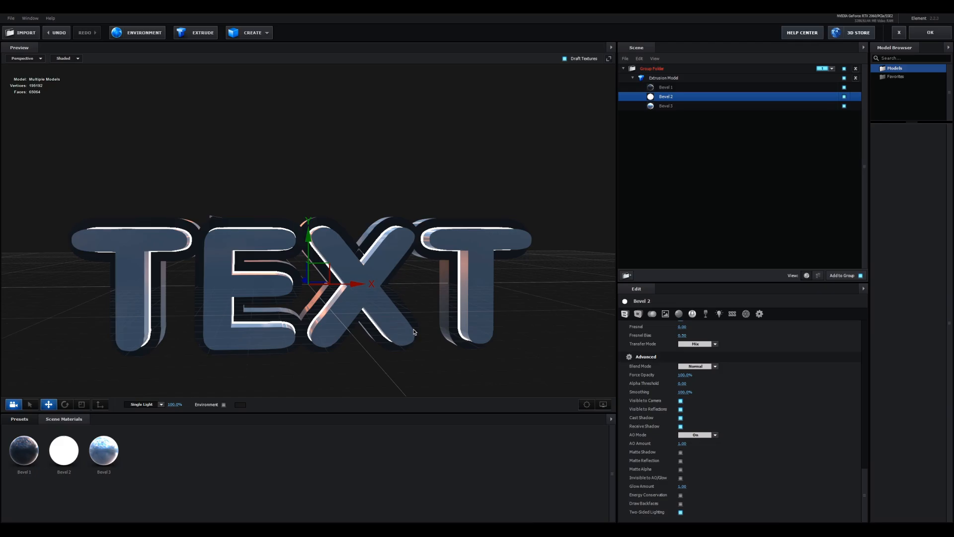
{"action": "left_click_drag", "start_coordinate": [463, 331], "coordinate": [574, 334]}
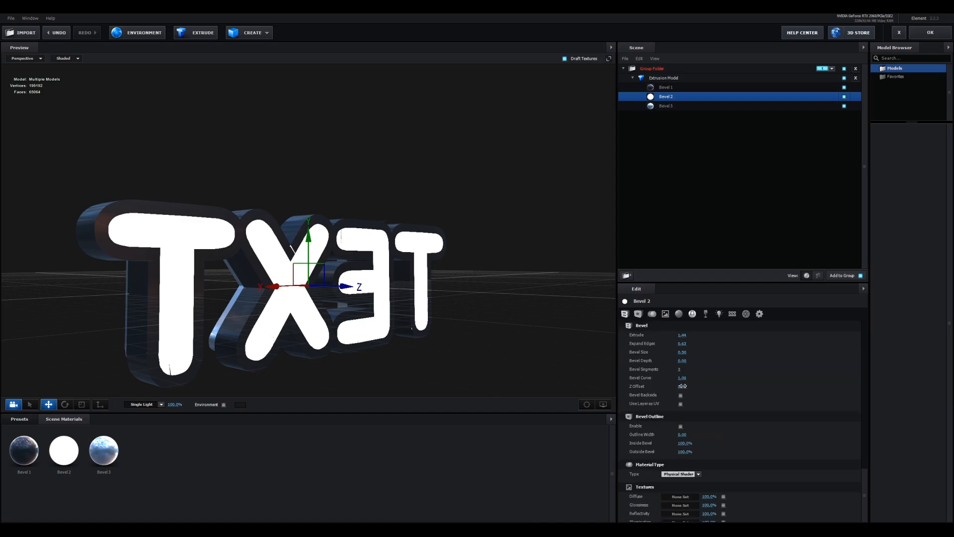
{"action": "left_click_drag", "start_coordinate": [682, 386], "coordinate": [685, 386]}
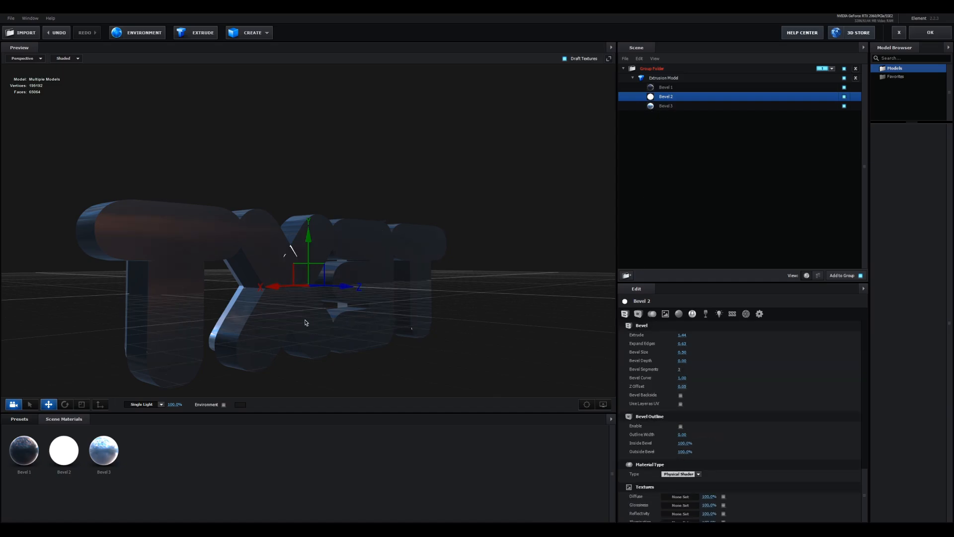
{"action": "left_click_drag", "start_coordinate": [306, 322], "coordinate": [448, 306]}
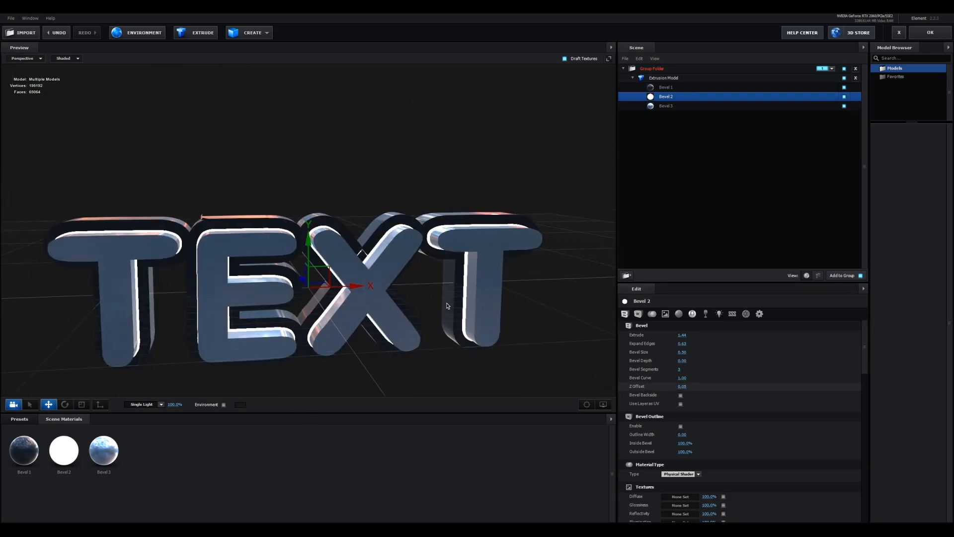
{"action": "left_click", "coordinate": [931, 33]}
Set the composition's duration to 0:00:01:30 in its settings.
{"action": "left_click", "coordinate": [38, 16]}
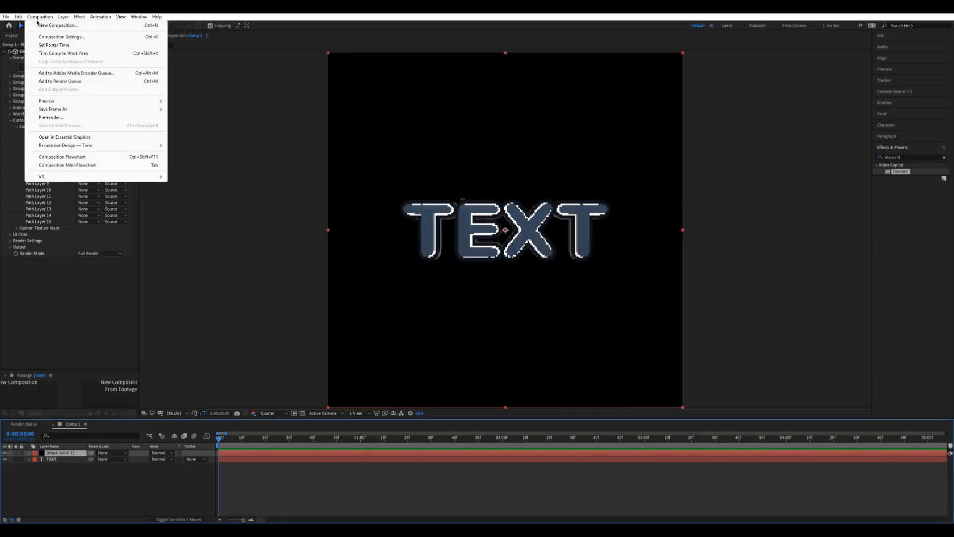
{"action": "left_click", "coordinate": [61, 37]}
{"action": "left_click", "coordinate": [419, 294]}
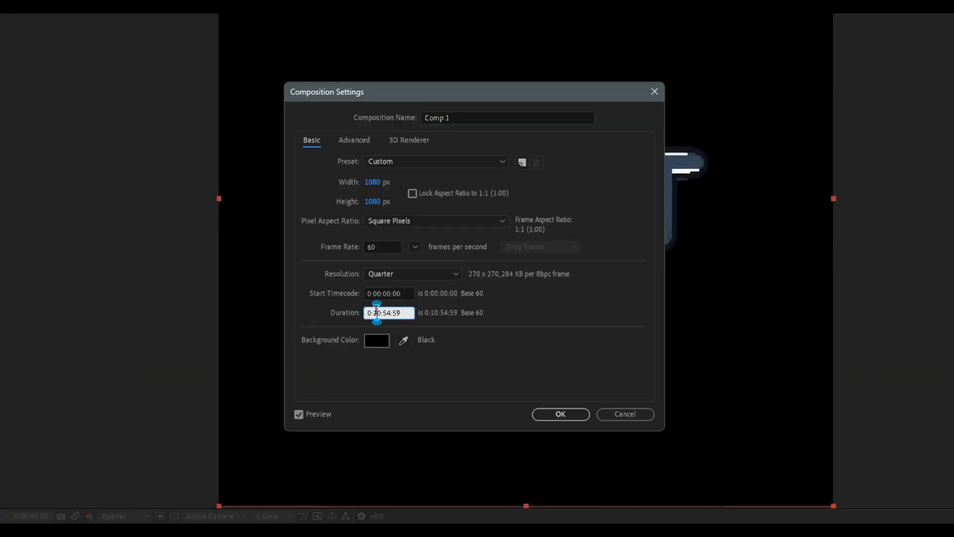
{"action": "key", "text": "BackSpace"}
{"action": "type", "text": "0"}
{"action": "key", "text": "Right"}
{"action": "key", "text": "Right"}
{"action": "key", "text": "Right"}
{"action": "key", "text": "Right"}
{"action": "key", "text": "BackSpace"}
{"action": "key", "text": "BackSpace"}
{"action": "type", "text": "01"}
{"action": "left_click", "coordinate": [396, 312]}
{"action": "key", "text": "BackSpace"}
{"action": "key", "text": "Delete"}
{"action": "type", "text": "00"}
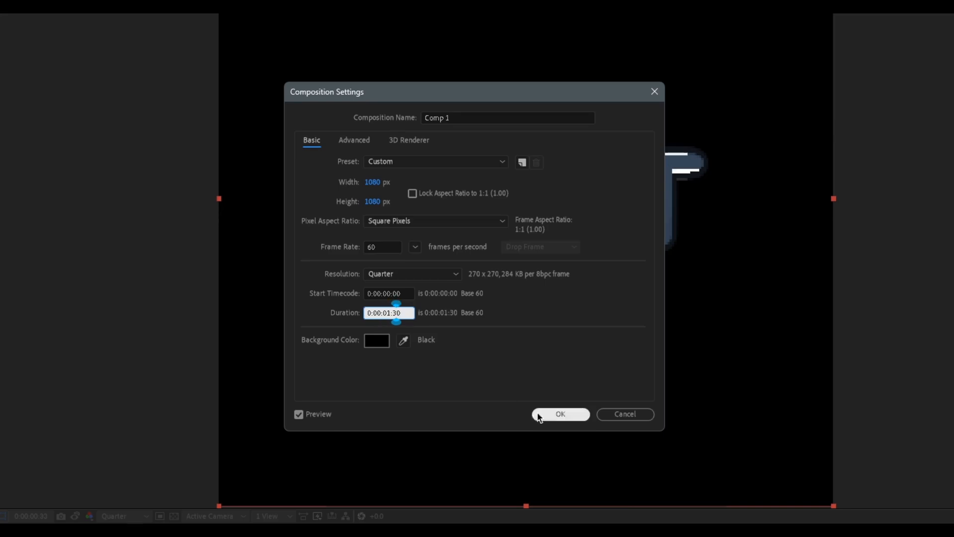
{"action": "left_click", "coordinate": [561, 414]}
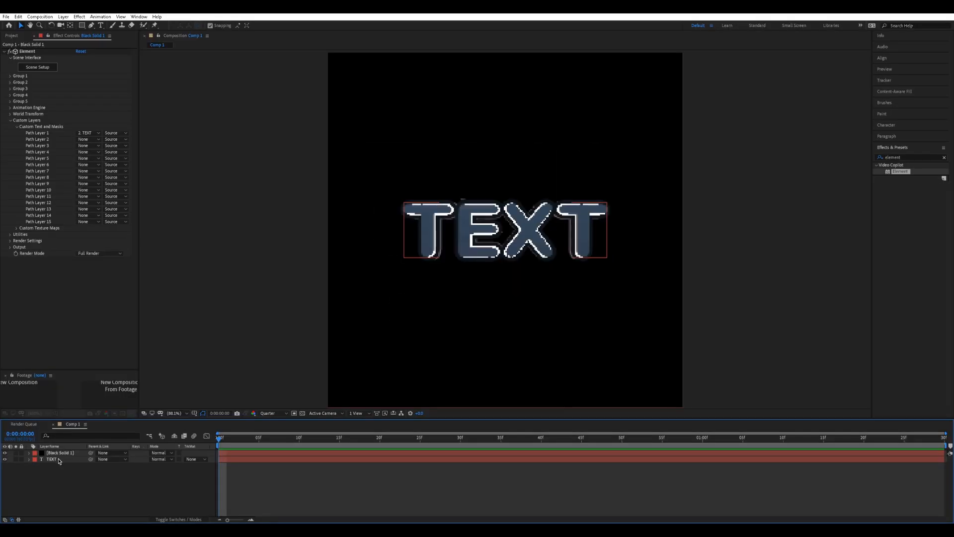
Hide the original TEXT layer, select the Black Solid 1 layer and set the preview resolution to Full.
{"action": "left_click", "coordinate": [58, 461]}
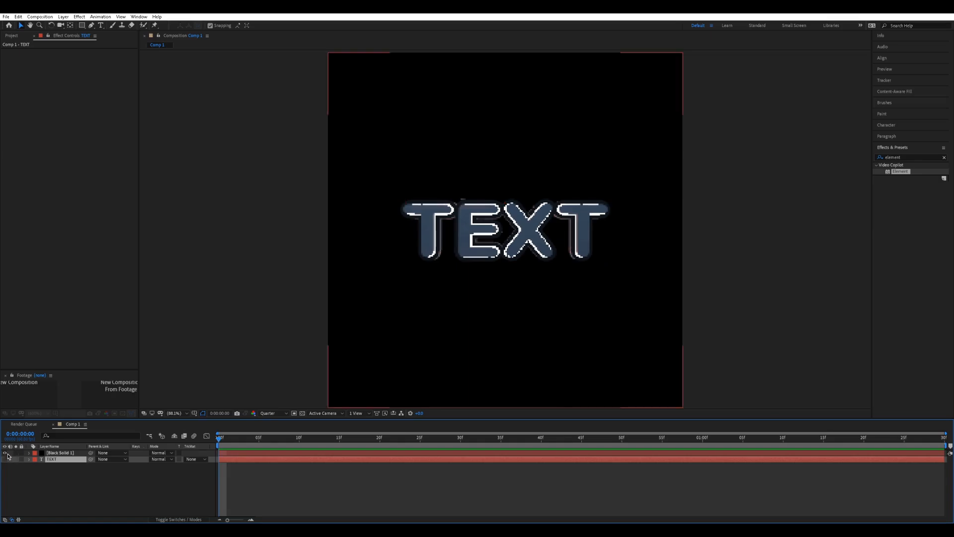
{"action": "left_click", "coordinate": [34, 482]}
{"action": "left_click", "coordinate": [46, 453]}
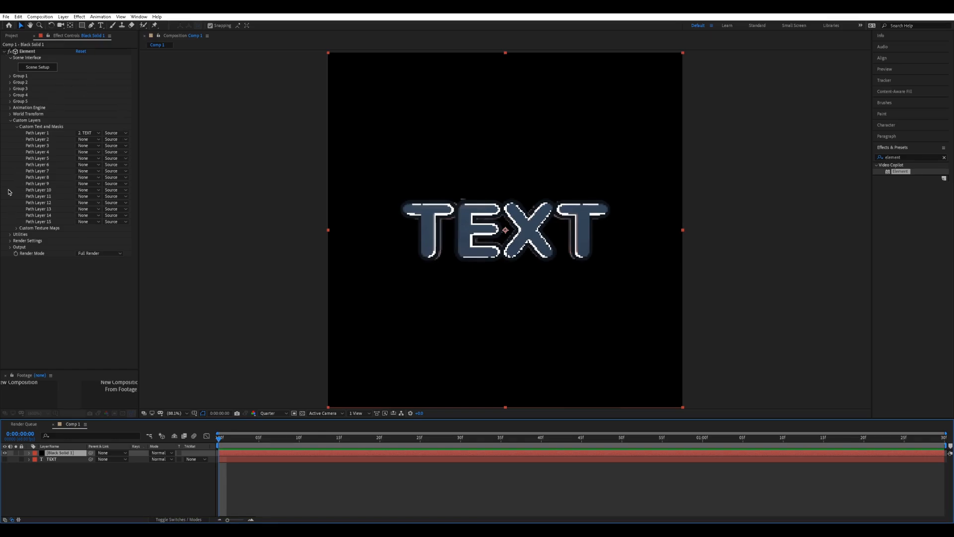
{"action": "left_click", "coordinate": [272, 413]}
{"action": "left_click", "coordinate": [272, 429]}
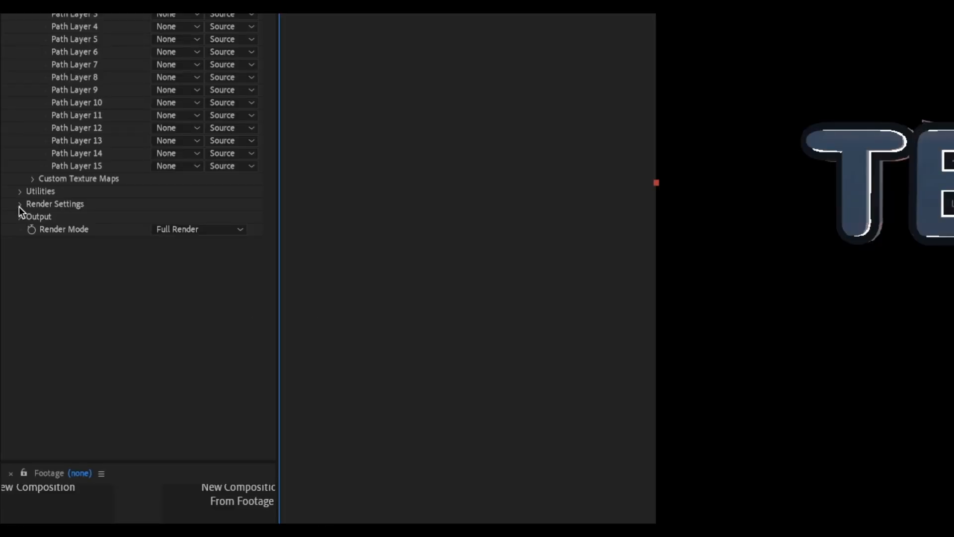
Rotate the physical environment in the Element render settings to 128° on X and 208° on Y.
{"action": "left_click", "coordinate": [9, 242]}
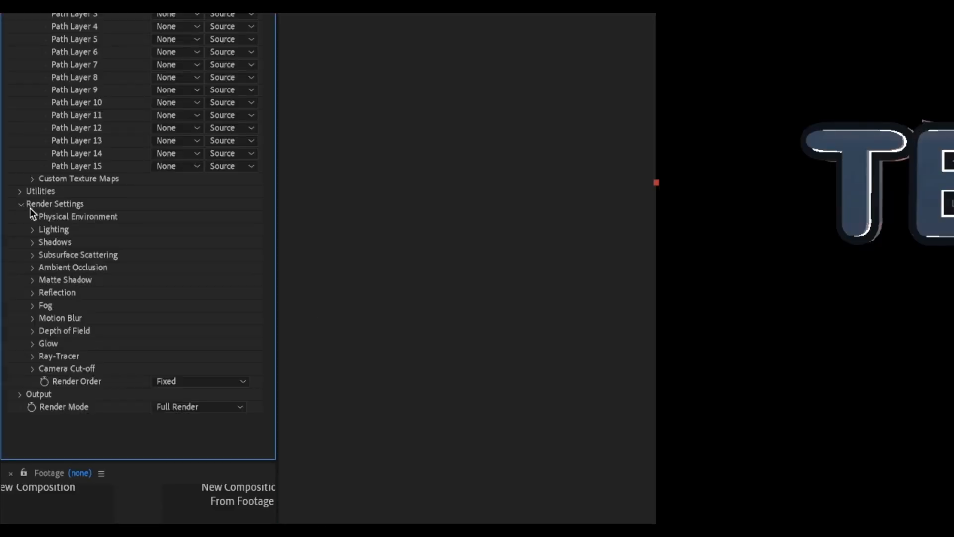
{"action": "left_click", "coordinate": [32, 217]}
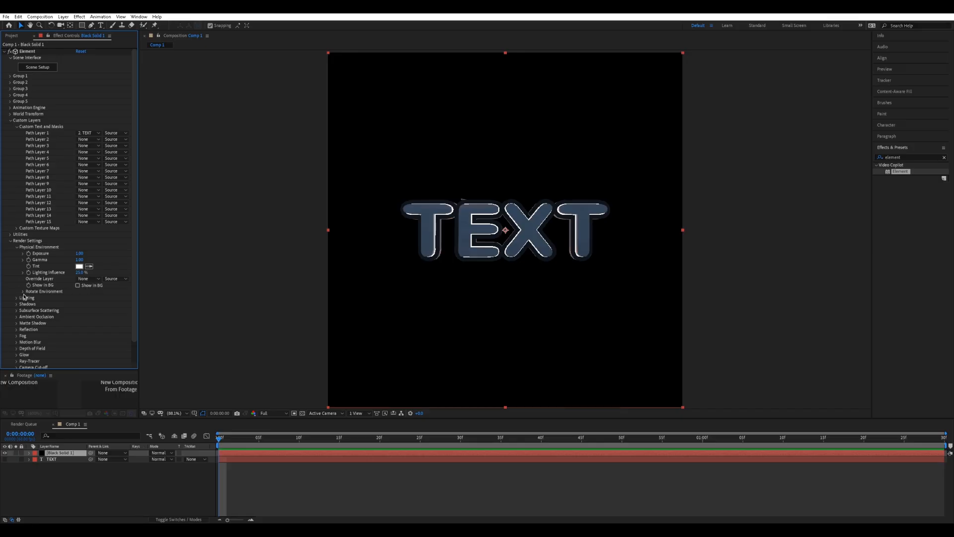
{"action": "left_click", "coordinate": [44, 305]}
{"action": "left_click_drag", "start_coordinate": [82, 304], "coordinate": [164, 304]}
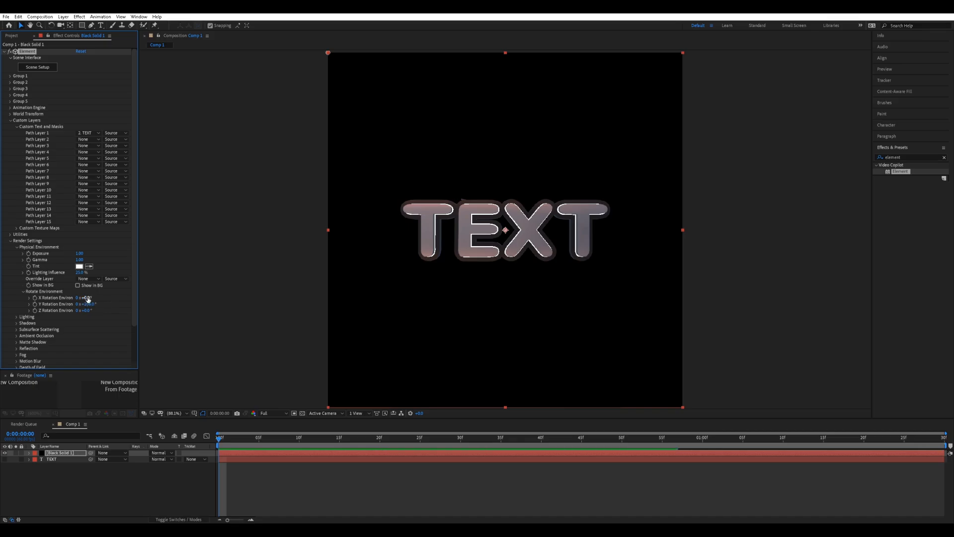
{"action": "left_click_drag", "start_coordinate": [87, 298], "coordinate": [133, 295]}
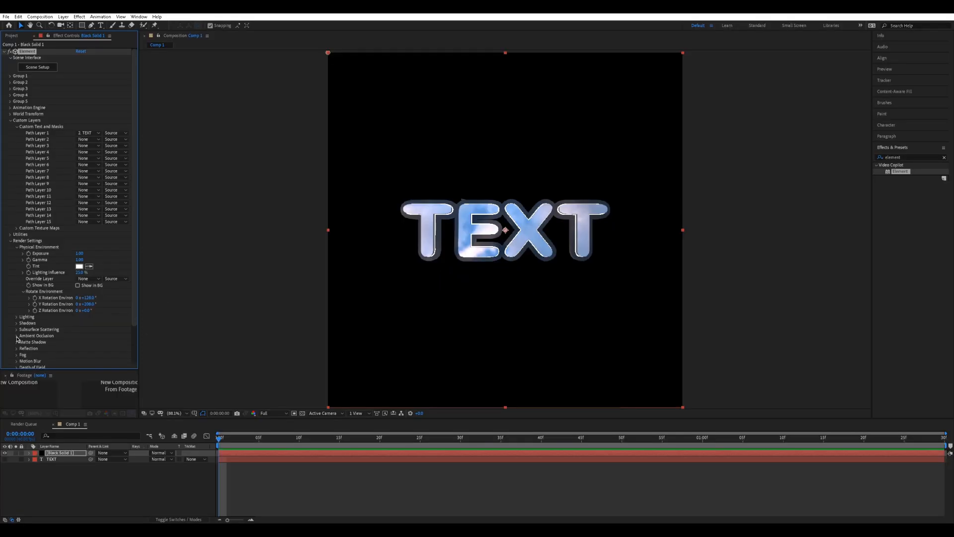
Enable ambient occlusion in the Element render settings and set the SSAO intensity to 50.
{"action": "left_click", "coordinate": [17, 336]}
{"action": "scroll", "coordinate": [20, 298], "scroll_direction": "down", "scroll_amount": 3}
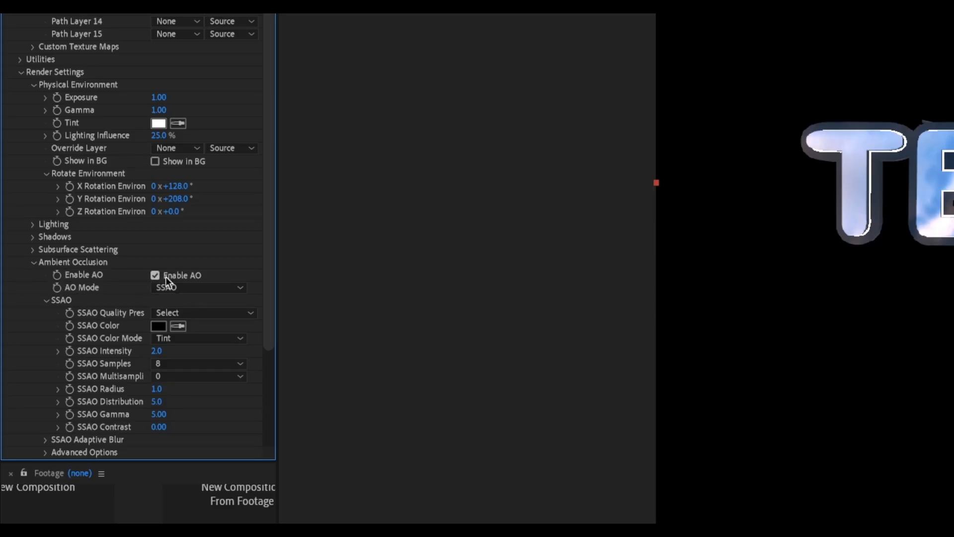
{"action": "left_click", "coordinate": [157, 351]}
{"action": "type", "text": "50"}
{"action": "key", "text": "Return"}
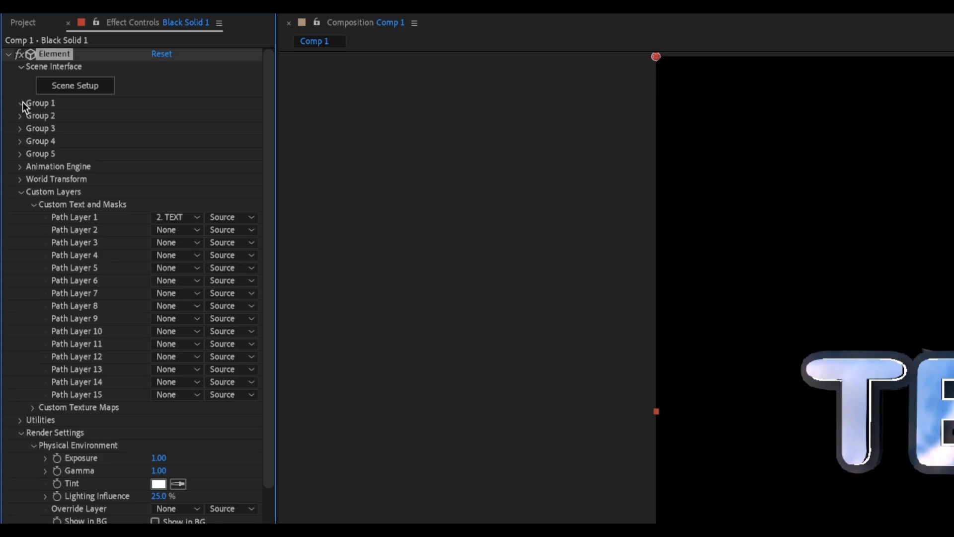
Enable Multi-Object in Group 1's Particle Look settings so the letters can be controlled separately.
{"action": "left_click", "coordinate": [10, 75]}
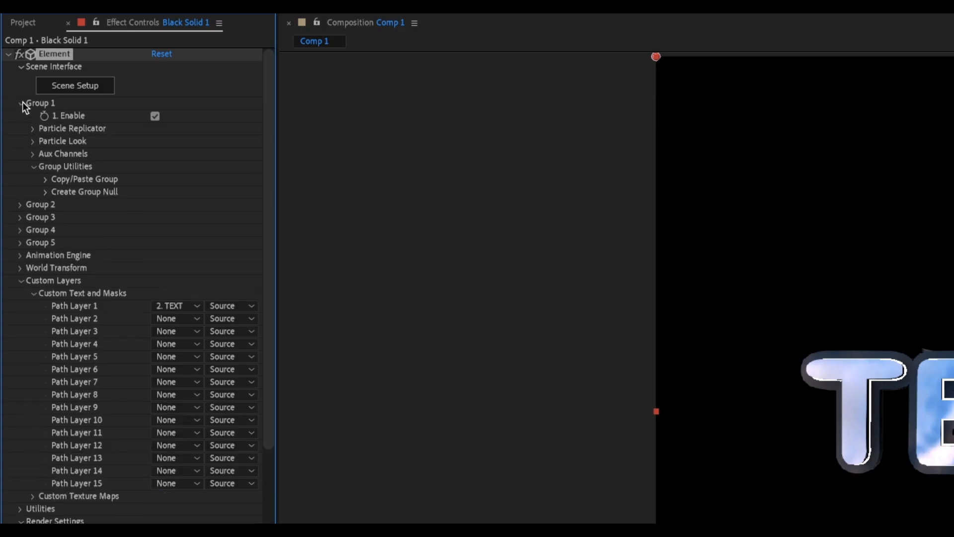
{"action": "left_click", "coordinate": [32, 142]}
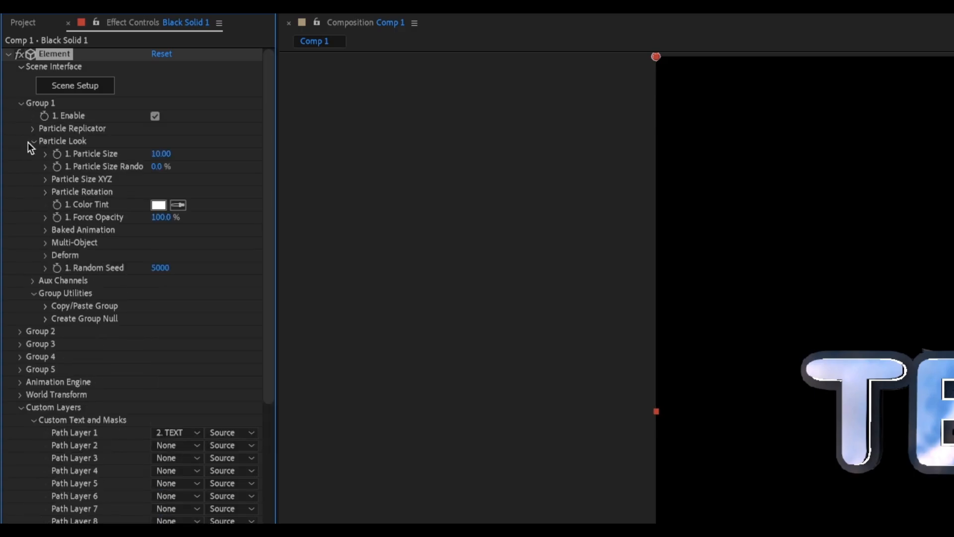
{"action": "left_click", "coordinate": [46, 243]}
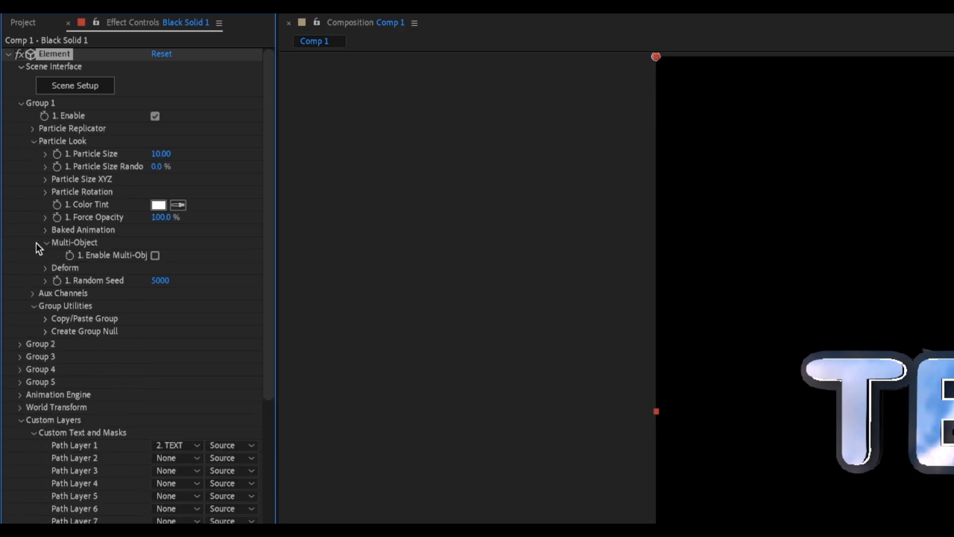
{"action": "left_click", "coordinate": [155, 256]}
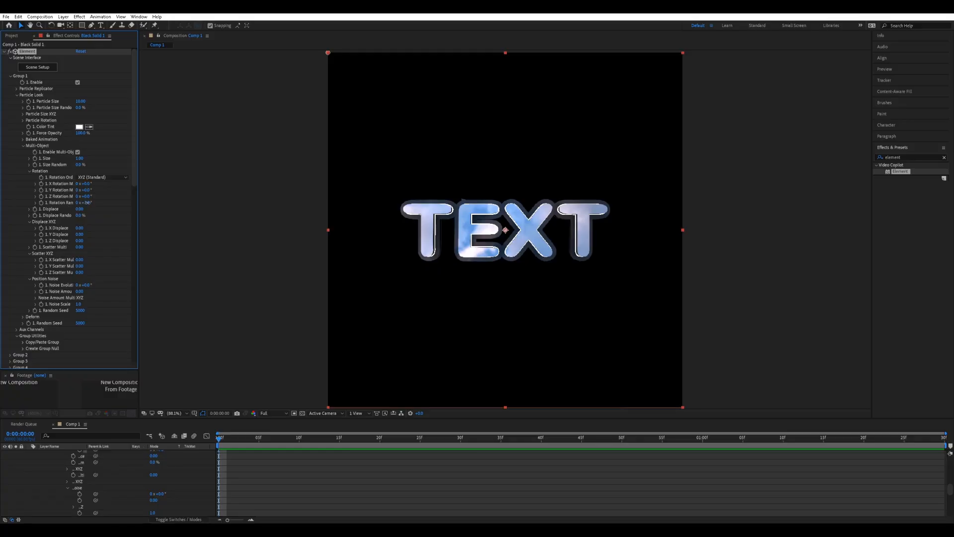
Try out random rotation on Group 1's individual letters and reset the Multi-Object random rotation to 0°.
{"action": "mouse_move", "coordinate": [87, 202]}
{"action": "left_mouse_down"}
{"action": "mouse_move", "coordinate": [106, 201]}
{"action": "mouse_move", "coordinate": [98, 199]}
{"action": "left_mouse_up"}
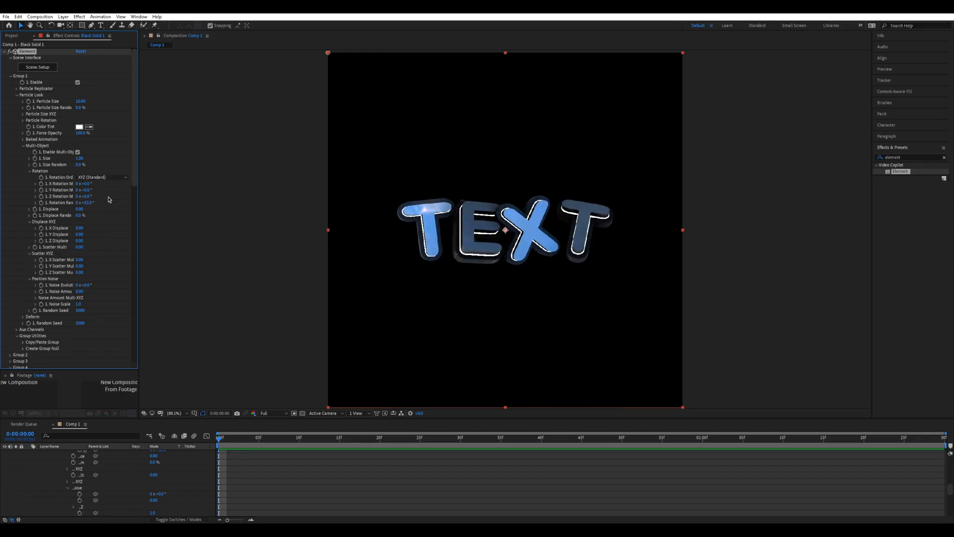
{"action": "left_click_drag", "start_coordinate": [92, 202], "coordinate": [104, 200]}
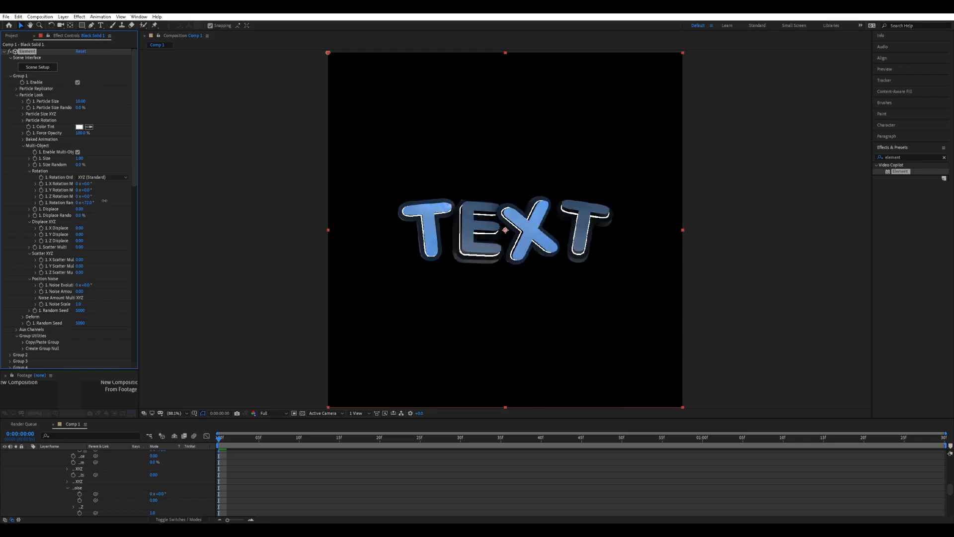
{"action": "left_click", "coordinate": [88, 204]}
{"action": "type", "text": "0"}
{"action": "key", "text": "Return"}
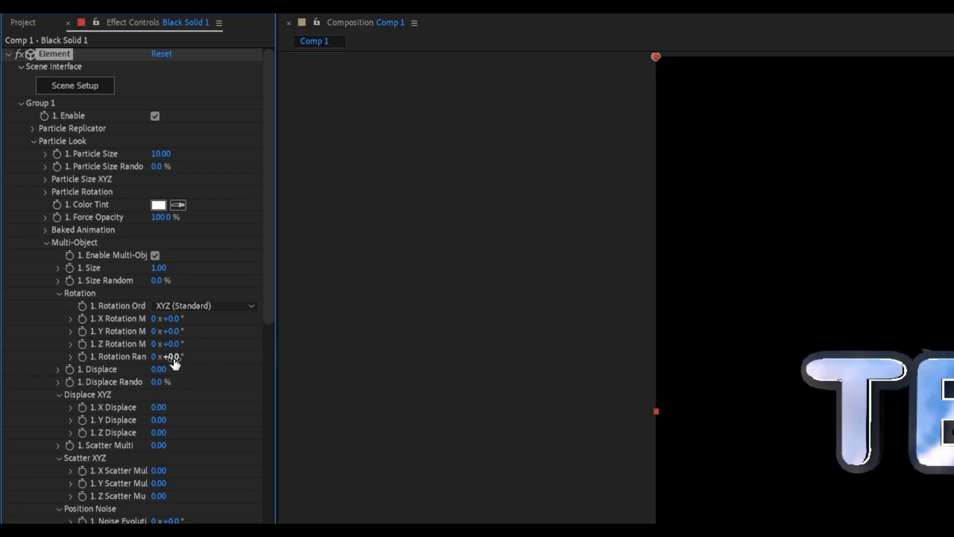
Keyframe Group 1's Multi-Object random rotation at about -214° on the first frame.
{"action": "left_click_drag", "start_coordinate": [177, 362], "coordinate": [83, 363]}
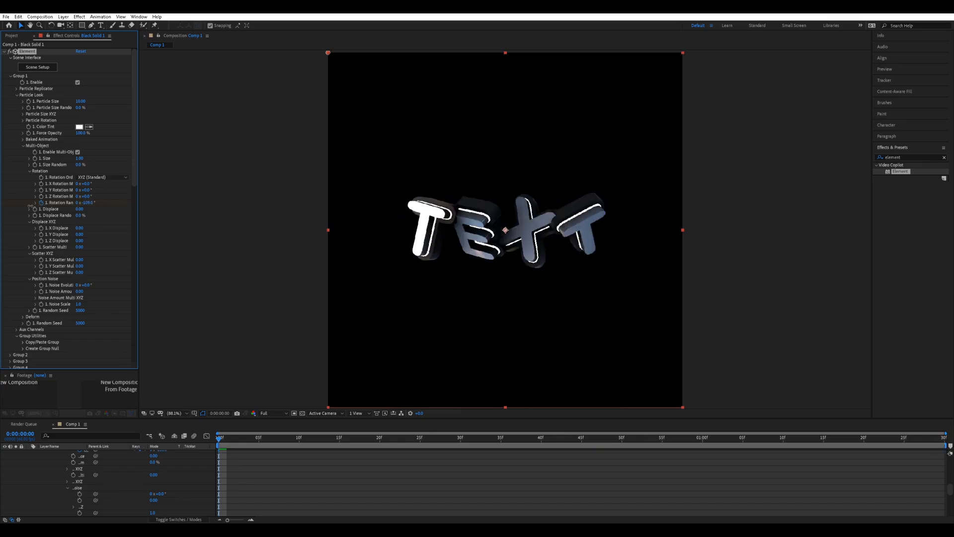
{"action": "left_click_drag", "start_coordinate": [41, 206], "coordinate": [2, 215]}
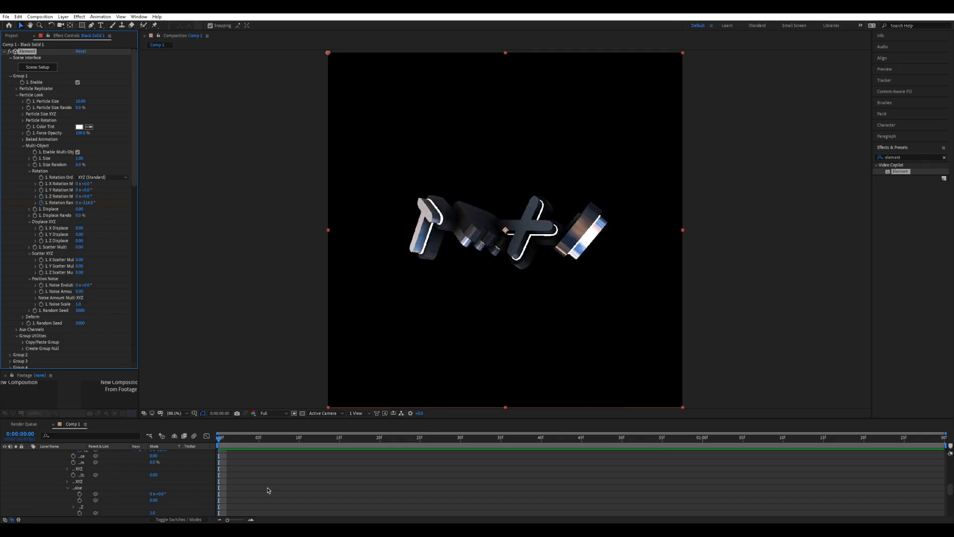
{"action": "scroll", "coordinate": [236, 460], "scroll_direction": "up", "scroll_amount": 3}
{"action": "scroll", "coordinate": [237, 460], "scroll_direction": "up", "scroll_amount": 2}
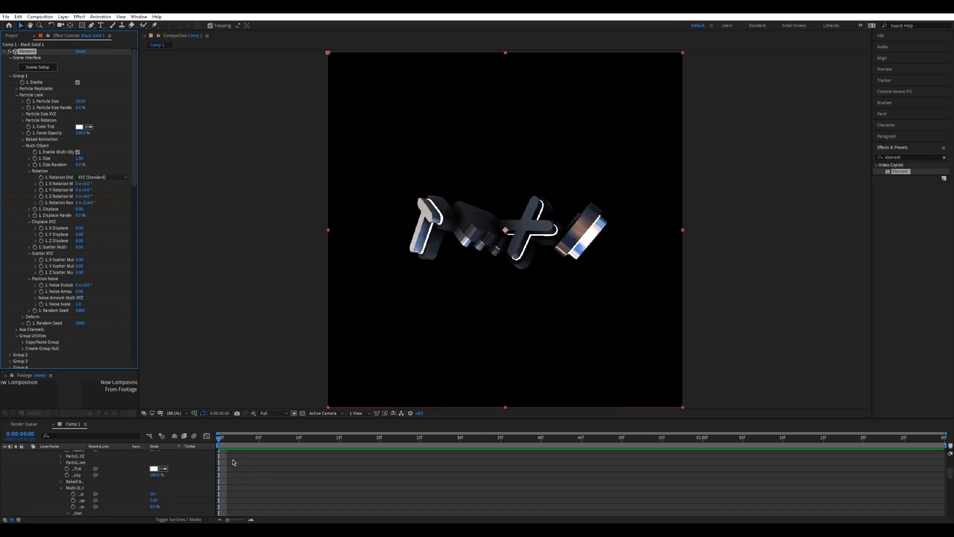
Keyframe the Multi-Object random rotation at 76° on frame 0:00:01:29 and reveal the layer's keyframed properties.
{"action": "left_click_drag", "start_coordinate": [236, 440], "coordinate": [947, 444]}
{"action": "left_click_drag", "start_coordinate": [85, 202], "coordinate": [192, 196]}
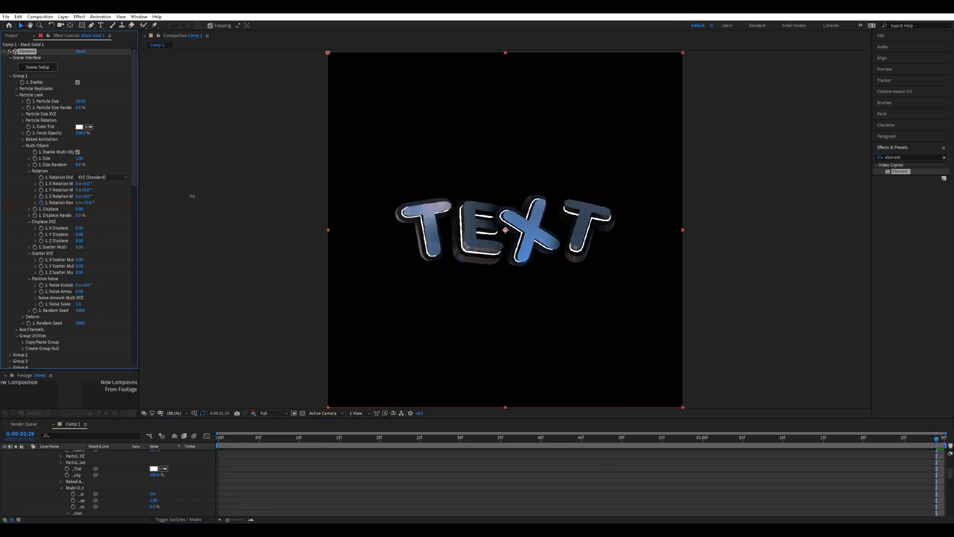
{"action": "left_click", "coordinate": [85, 202]}
{"action": "key", "text": "Return"}
{"action": "key", "text": "u"}
Animate the World Transform's World Position Z from a large negative value on the first frame to 0 on the last.
{"action": "left_click", "coordinate": [10, 76]}
{"action": "left_click", "coordinate": [11, 120]}
{"action": "left_click", "coordinate": [10, 114]}
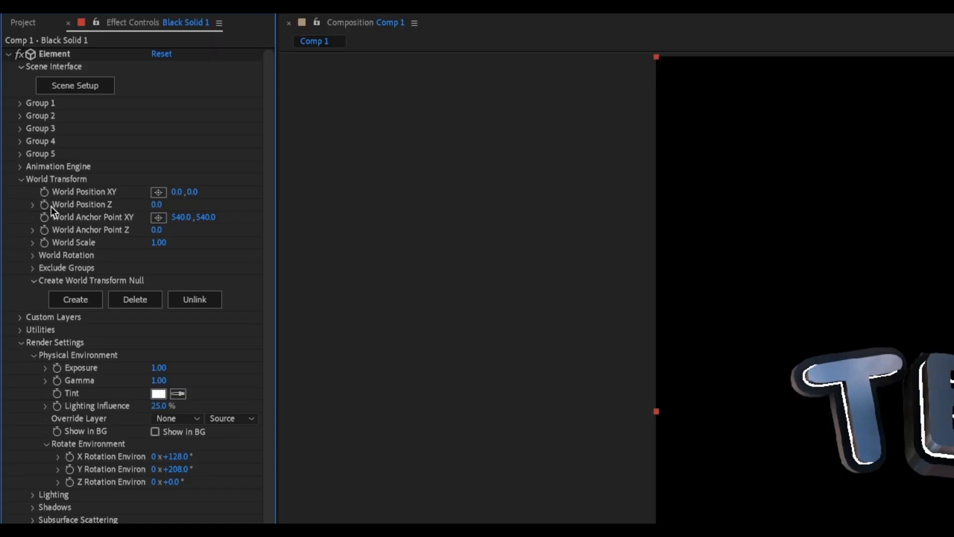
{"action": "left_click", "coordinate": [44, 205]}
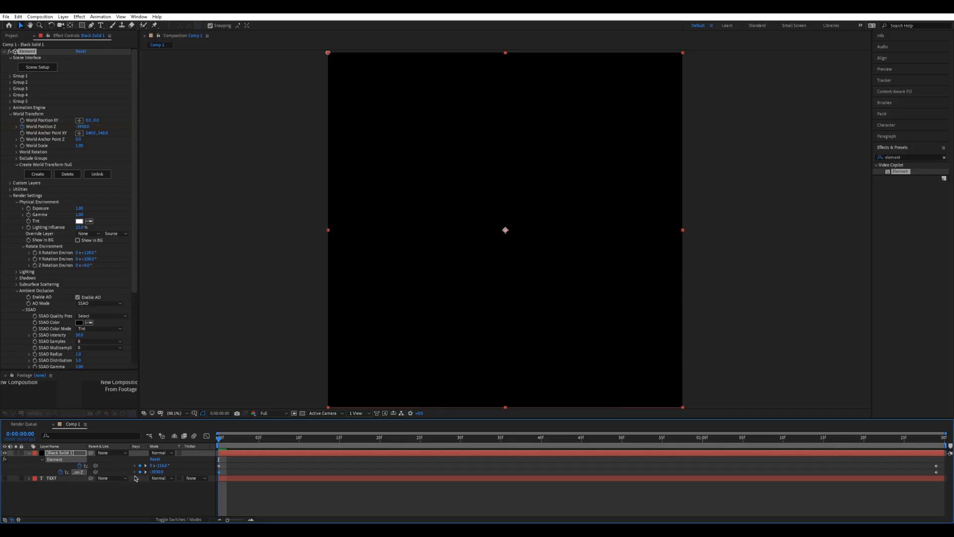
{"action": "left_click_drag", "start_coordinate": [157, 472], "coordinate": [940, 477]}
Easy-ease the rotation and World Position Z keyframes, and reshape their value curves for a fast start and a slow finish.
{"action": "key", "text": "space"}
{"action": "key", "text": "F9"}
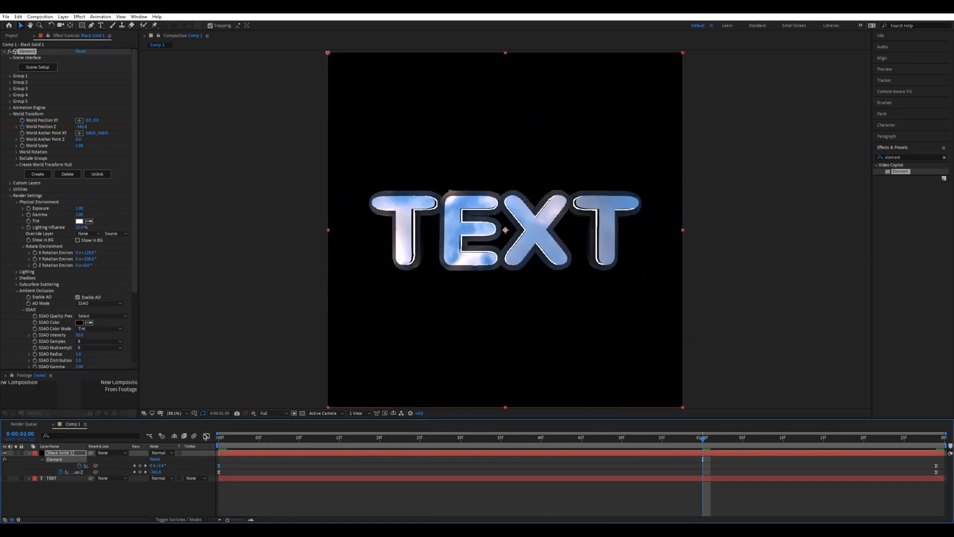
{"action": "left_click", "coordinate": [207, 436]}
{"action": "right_click", "coordinate": [331, 496]}
{"action": "left_click", "coordinate": [383, 426]}
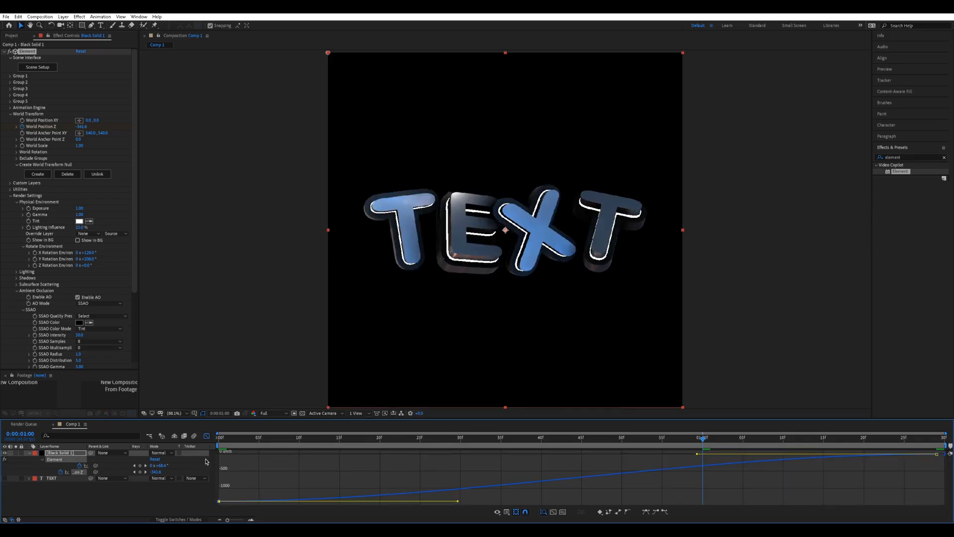
{"action": "left_click_drag", "start_coordinate": [206, 460], "coordinate": [207, 458]}
{"action": "key", "text": "space"}
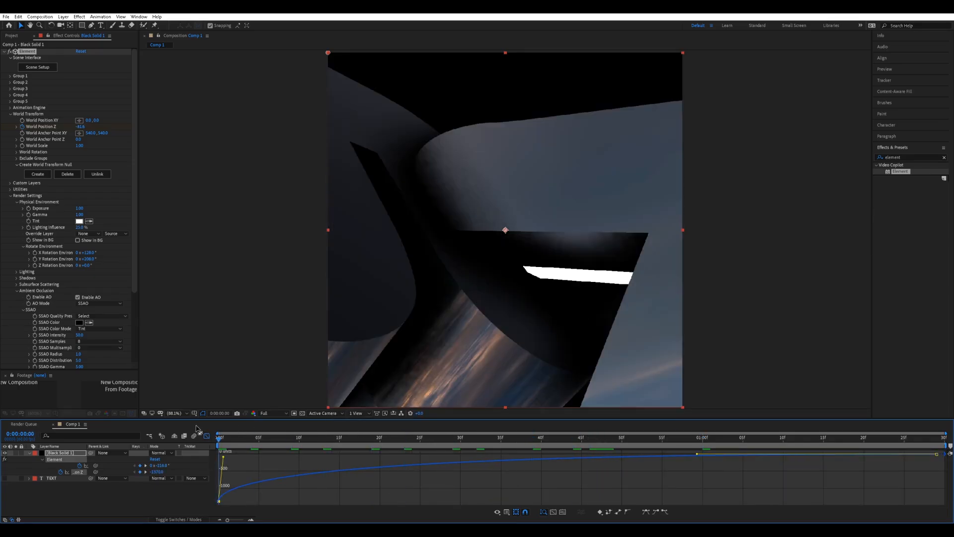
{"action": "left_click", "coordinate": [207, 436]}
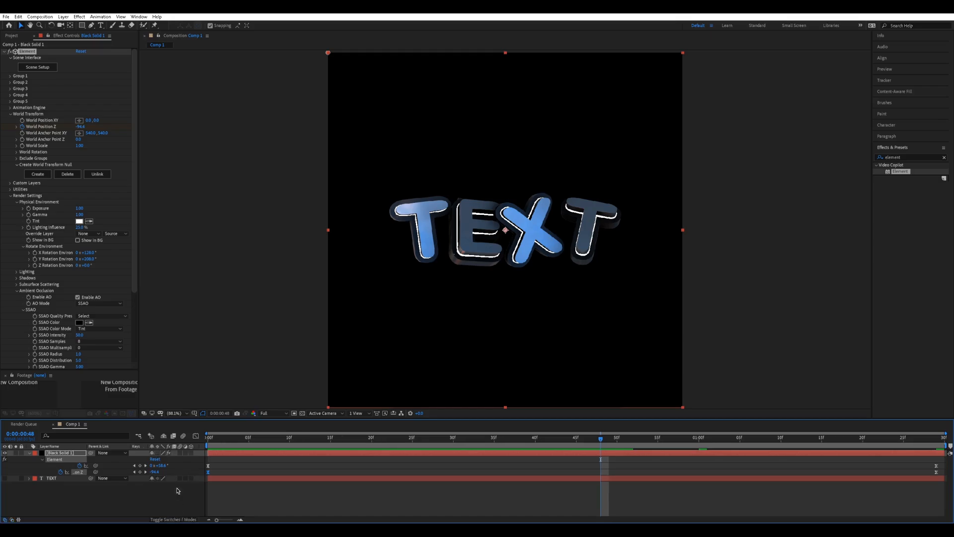
Enable motion blur for the Element layer, preview the animation, and collapse the World Transform and Render Settings groups.
{"action": "key", "text": "space"}
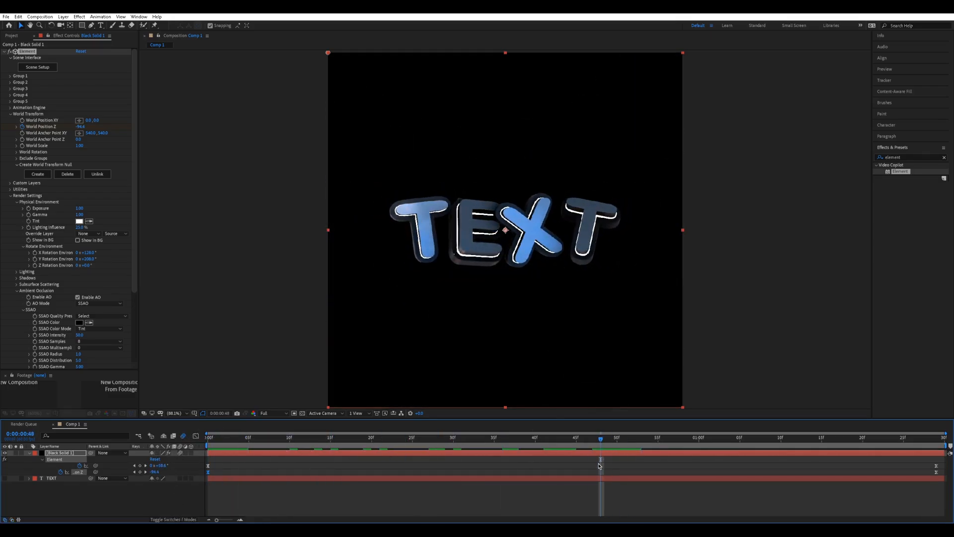
{"action": "left_click", "coordinate": [536, 441]}
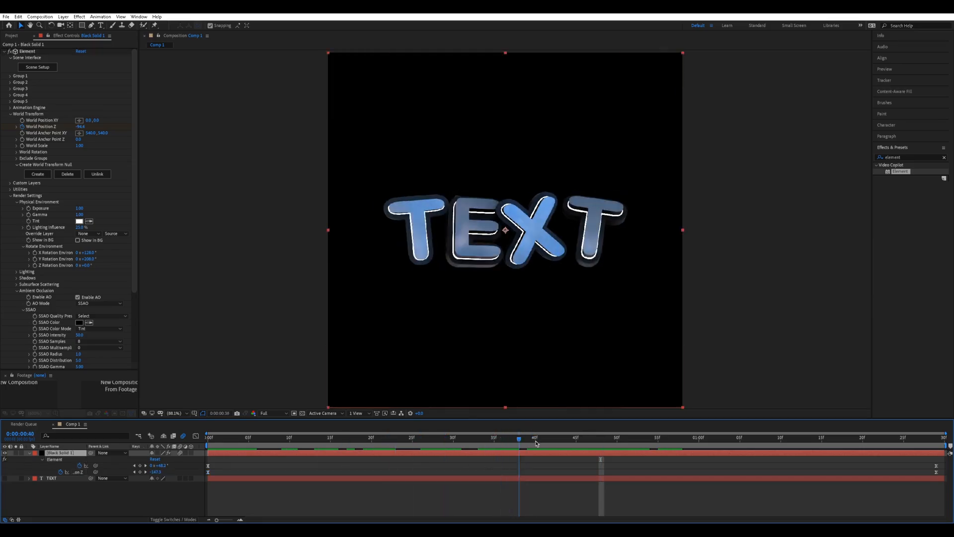
{"action": "left_click", "coordinate": [9, 115]}
{"action": "left_click", "coordinate": [9, 134]}
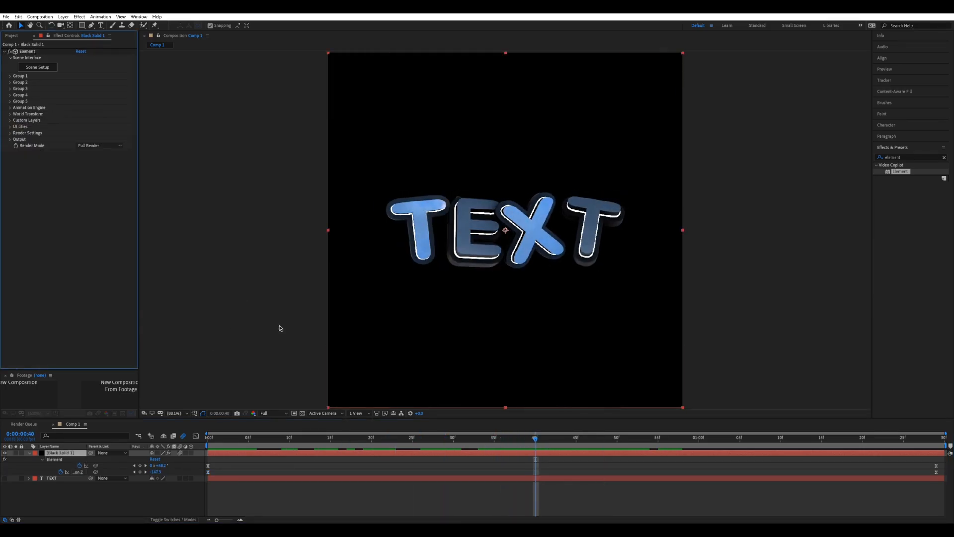
Duplicate the Element solid at frame 47 and set the copy's Output to show only the Illumination pass.
{"action": "left_click", "coordinate": [576, 442]}
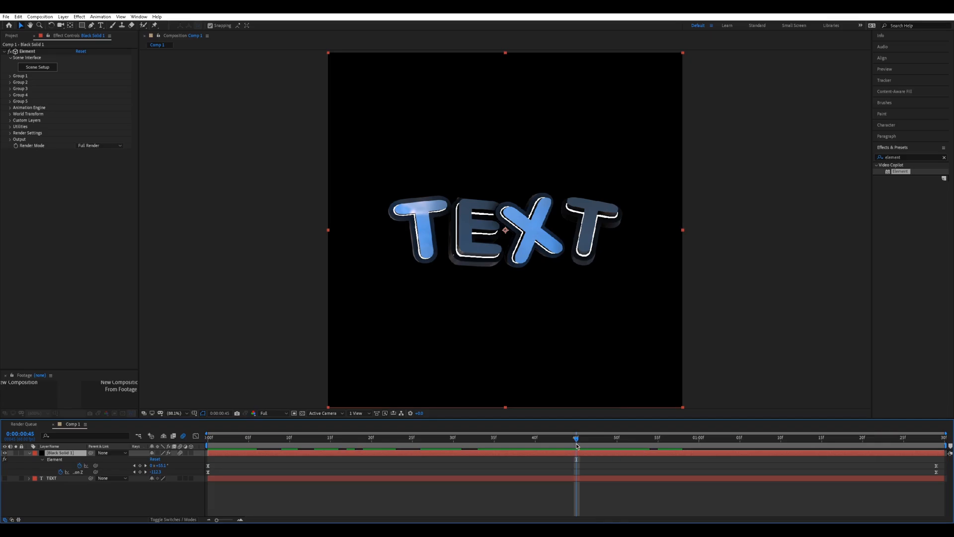
{"action": "key", "text": "Page_Down"}
{"action": "key", "text": "Page_Down"}
{"action": "key", "text": "/"}
{"action": "key", "text": "period"}
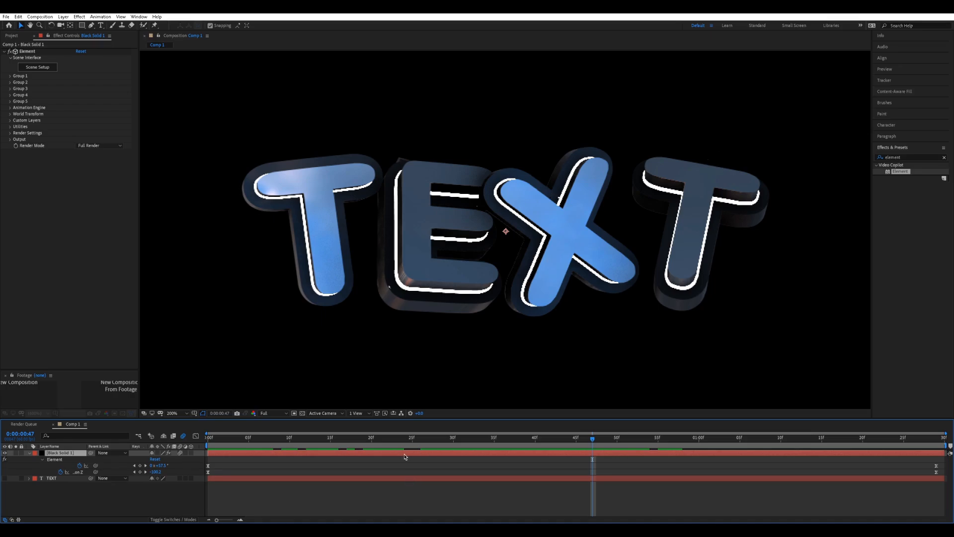
{"action": "key", "text": "ctrl+d"}
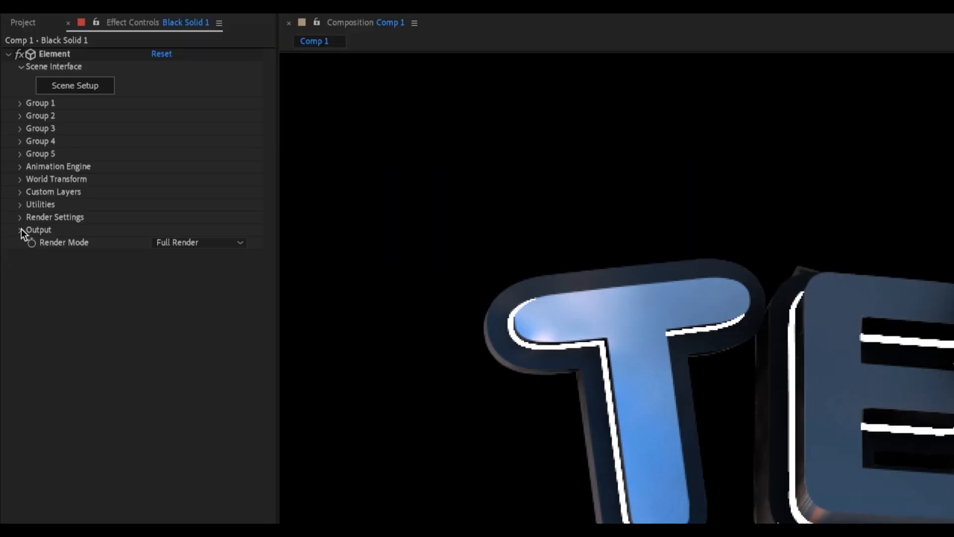
{"action": "left_click", "coordinate": [20, 230]}
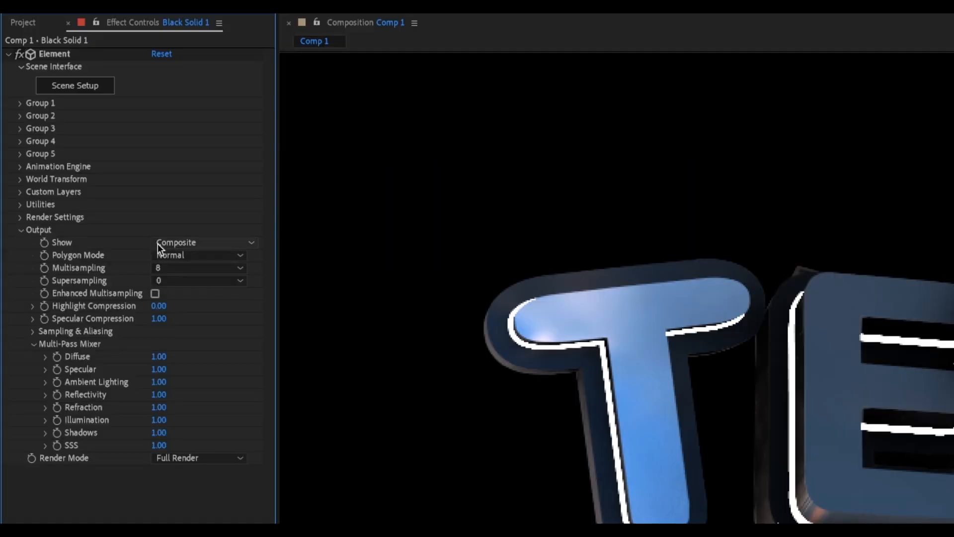
{"action": "left_click", "coordinate": [199, 242]}
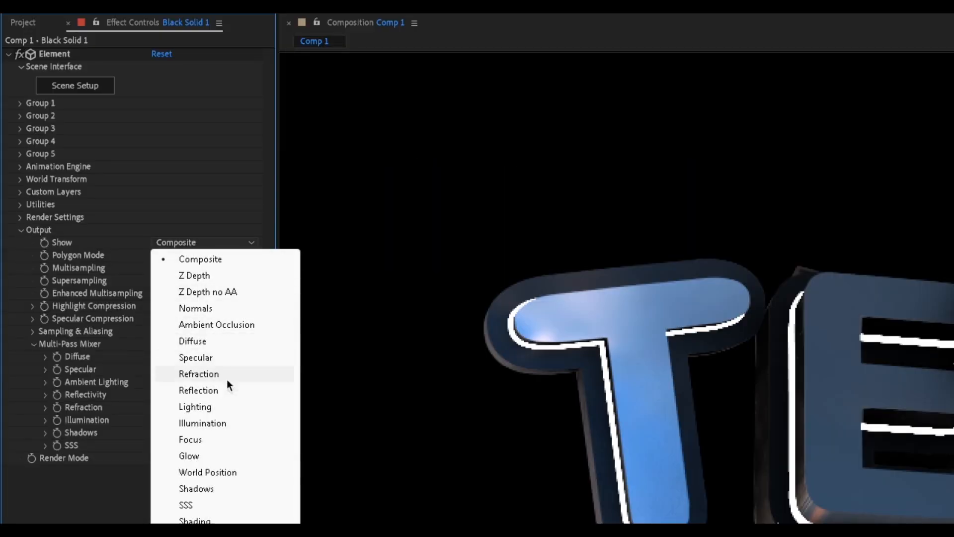
{"action": "left_click", "coordinate": [214, 423]}
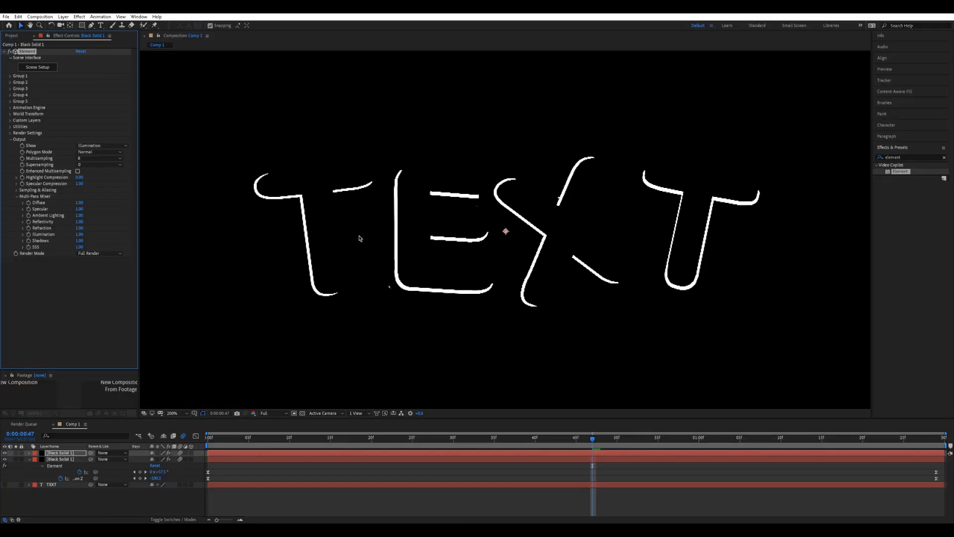
Apply the Luma Key effect to the upper illumination-only copy of the Element layer.
{"action": "left_click", "coordinate": [66, 453]}
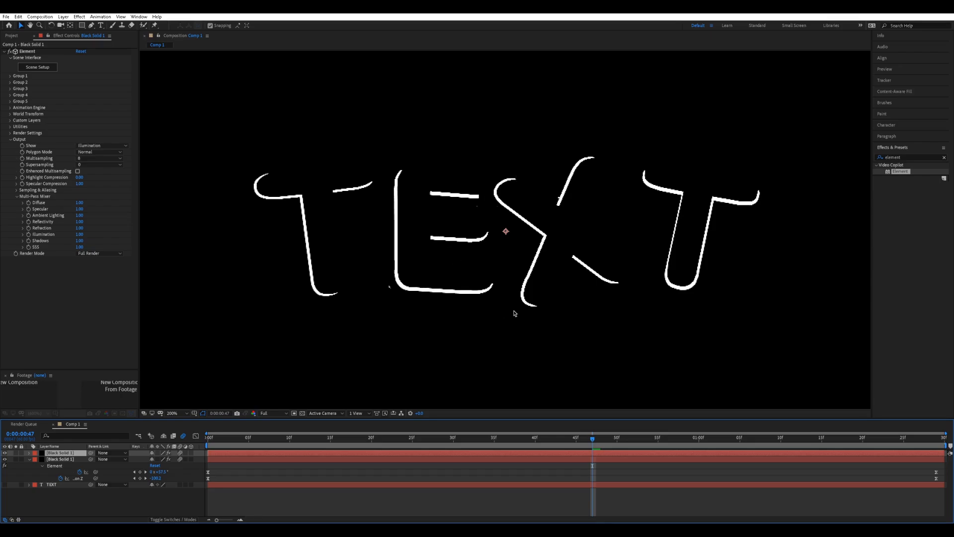
{"action": "key", "text": "comma"}
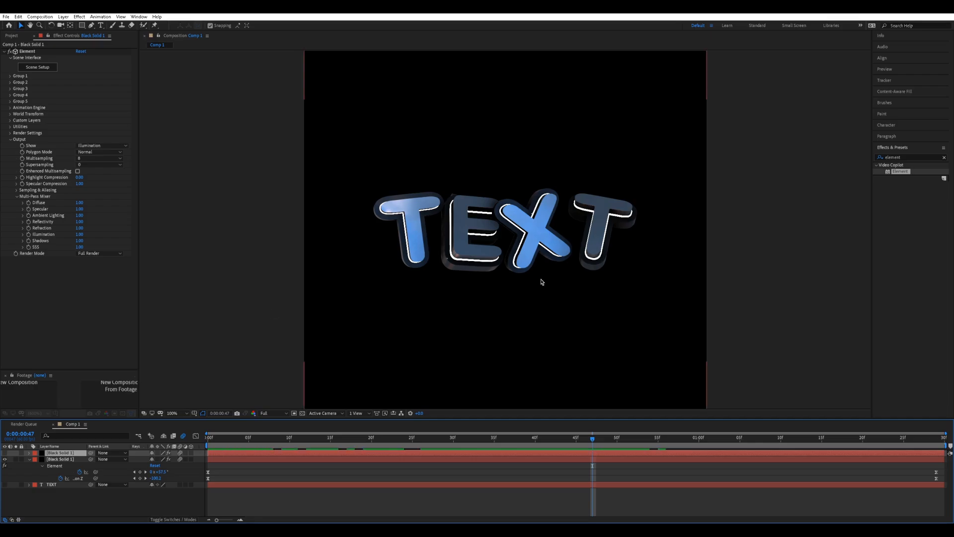
{"action": "left_click", "coordinate": [5, 453]}
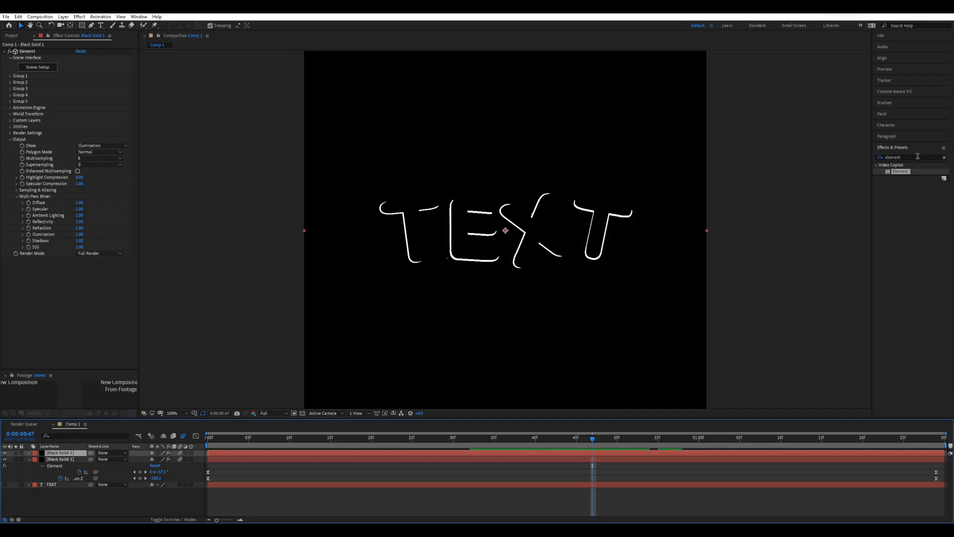
{"action": "left_click", "coordinate": [917, 157]}
{"action": "type", "text": "luma"}
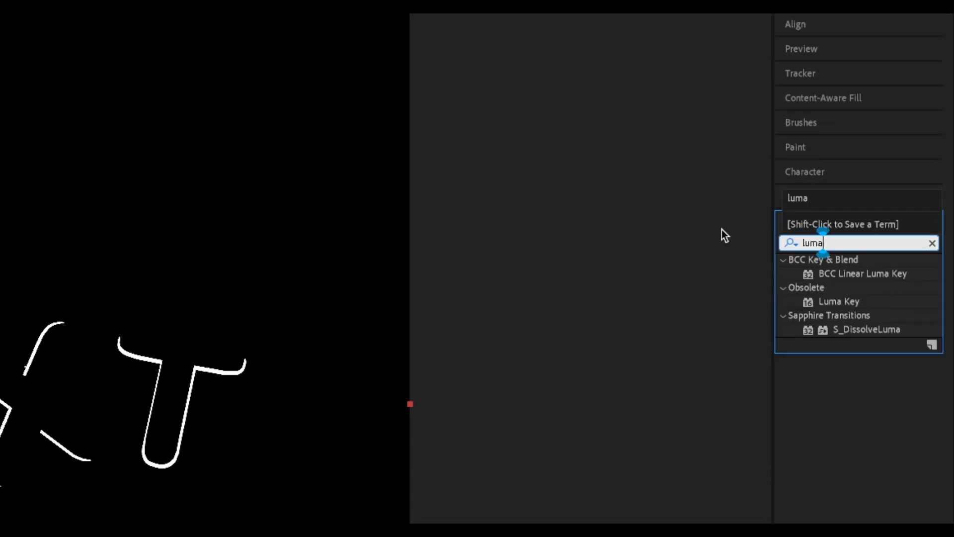
{"action": "double_click", "coordinate": [821, 301]}
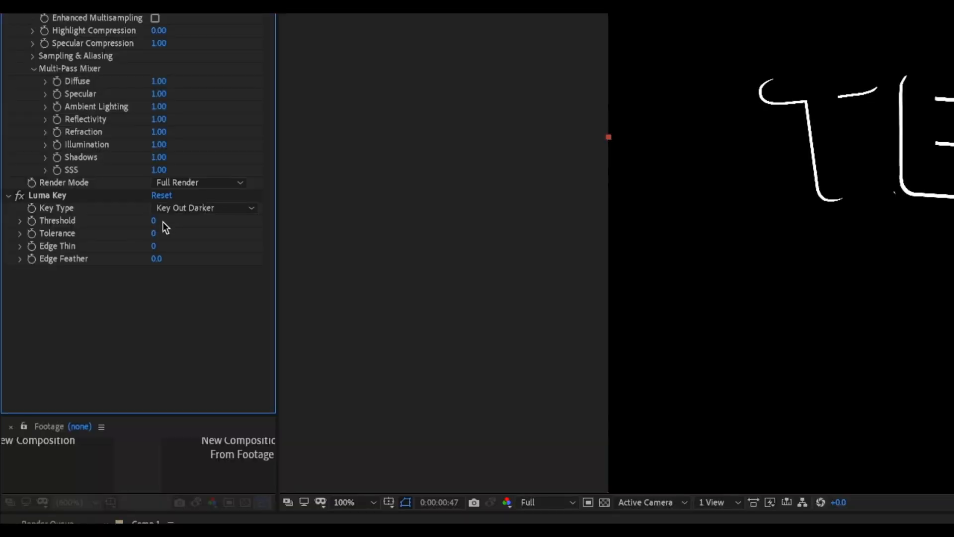
Set the Luma Key threshold to 1 and check the keyed illumination with the lower Element layer hidden and shown.
{"action": "left_click", "coordinate": [155, 221]}
{"action": "type", "text": "1"}
{"action": "key", "text": "Return"}
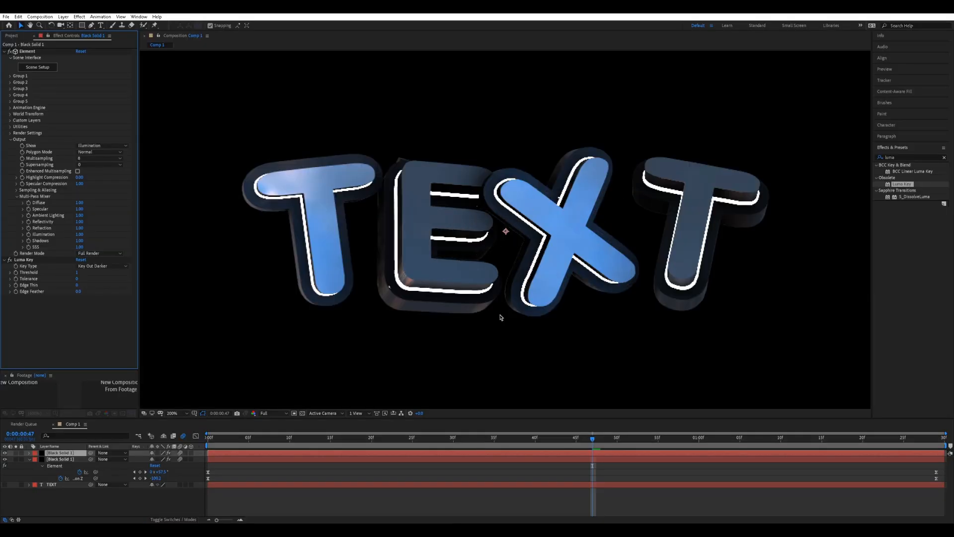
{"action": "left_click", "coordinate": [4, 459]}
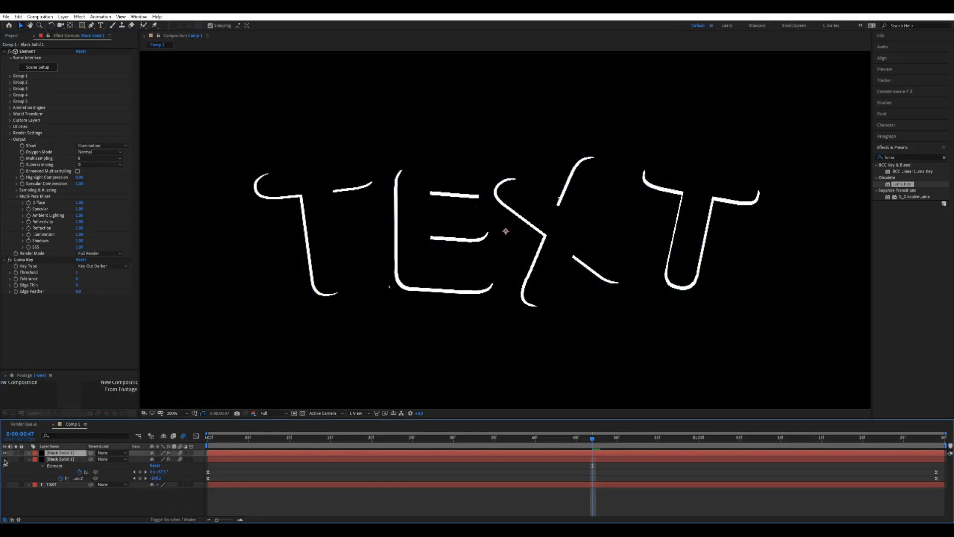
{"action": "left_click", "coordinate": [5, 459]}
{"action": "scroll", "coordinate": [666, 265], "scroll_direction": "down", "scroll_amount": 1}
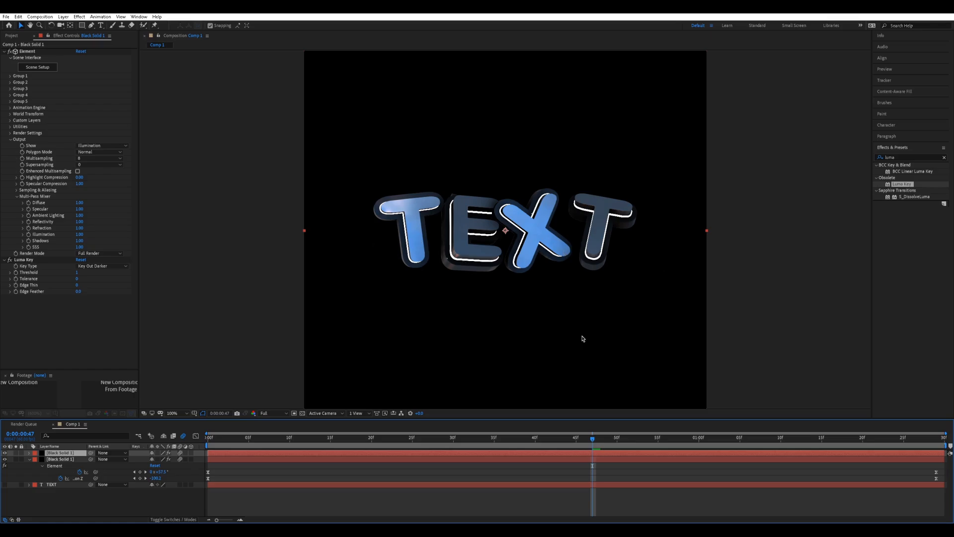
Add the 4-Color Gradient effect to the illumination layer.
{"action": "left_click_drag", "start_coordinate": [900, 157], "coordinate": [839, 158]}
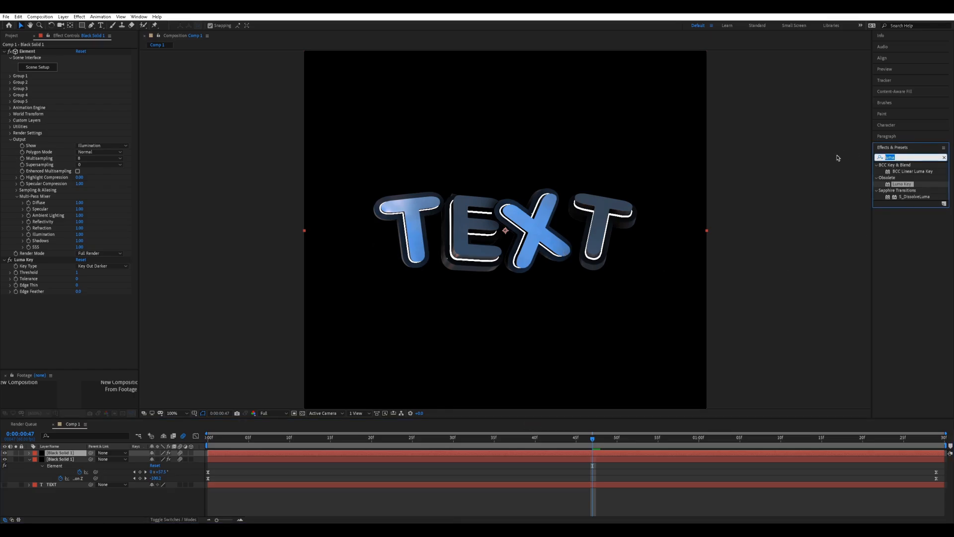
{"action": "type", "text": "gradient"}
{"action": "left_click_drag", "start_coordinate": [908, 222], "coordinate": [420, 263]}
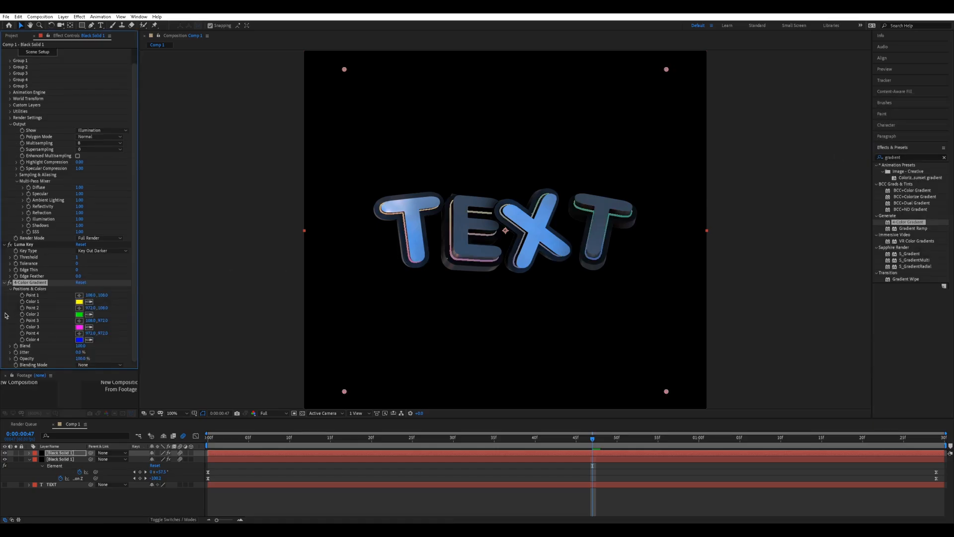
Place the four gradient points around the text, at the upper and lower ends of the first and last T.
{"action": "left_click", "coordinate": [79, 296]}
{"action": "left_click", "coordinate": [388, 199]}
{"action": "left_click", "coordinate": [79, 308]}
{"action": "left_click", "coordinate": [619, 199]}
{"action": "left_click", "coordinate": [80, 321]}
{"action": "left_click", "coordinate": [406, 266]}
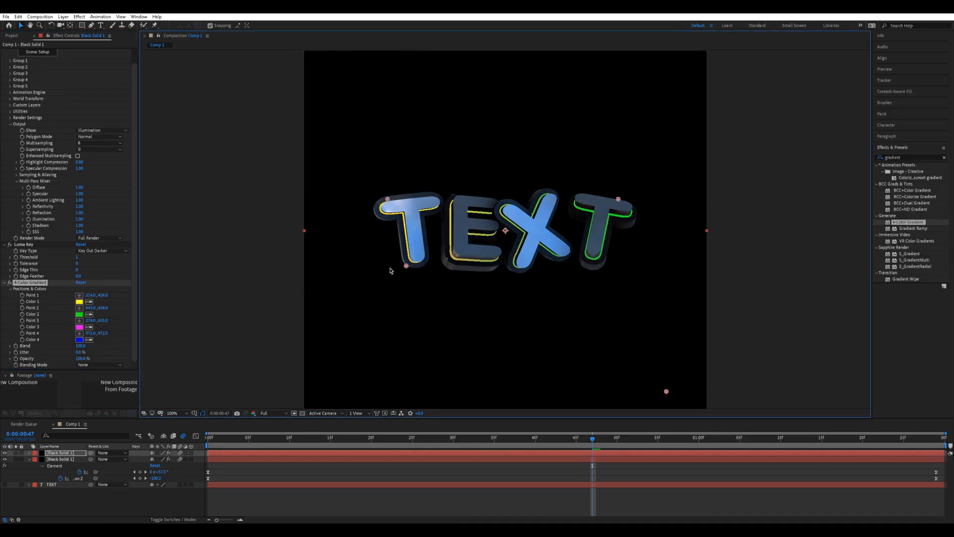
{"action": "left_click", "coordinate": [79, 333]}
{"action": "left_click", "coordinate": [601, 261]}
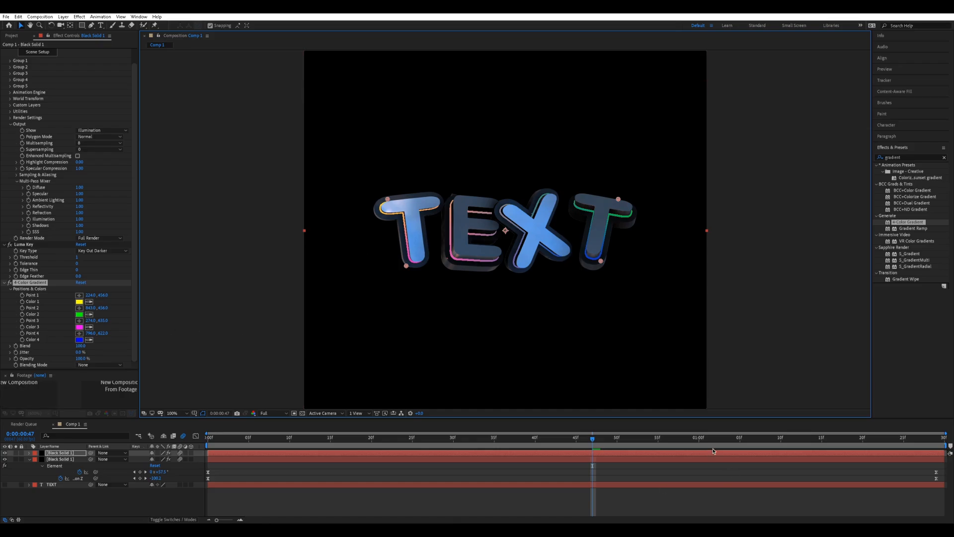
Move to frame 0:00:01:17 and set the gradient's Color 1 to light blue and Color 2 to orange.
{"action": "left_click", "coordinate": [839, 438]}
{"action": "left_click", "coordinate": [79, 301]}
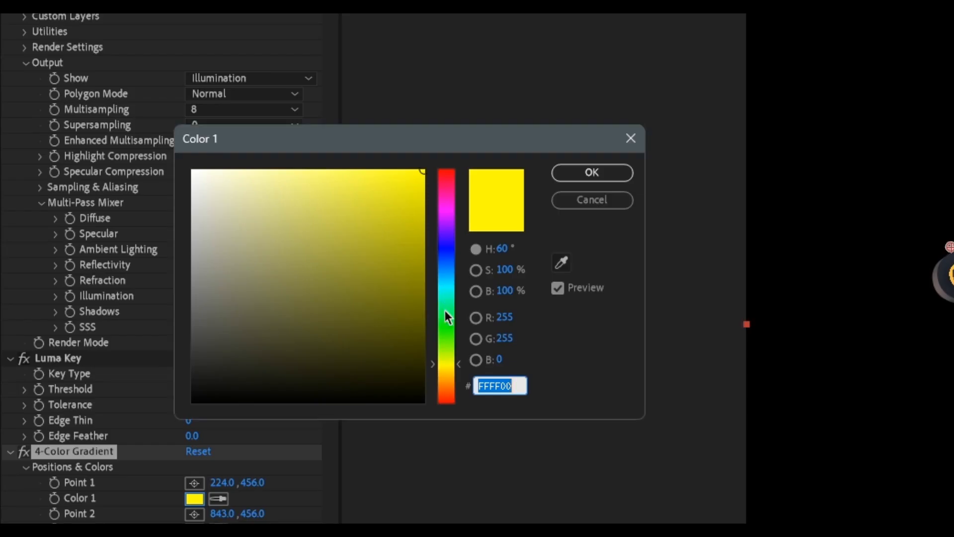
{"action": "left_click_drag", "start_coordinate": [182, 246], "coordinate": [185, 253]}
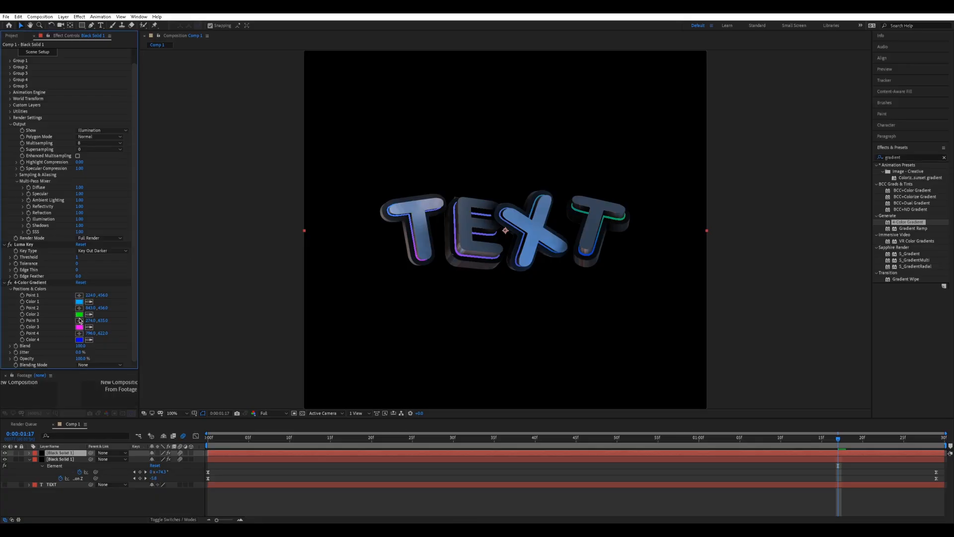
{"action": "left_click", "coordinate": [80, 314]}
{"action": "left_click", "coordinate": [241, 168]}
Set the gradient's Color 4 to bright magenta and Color 3 to purple.
{"action": "left_click", "coordinate": [79, 339]}
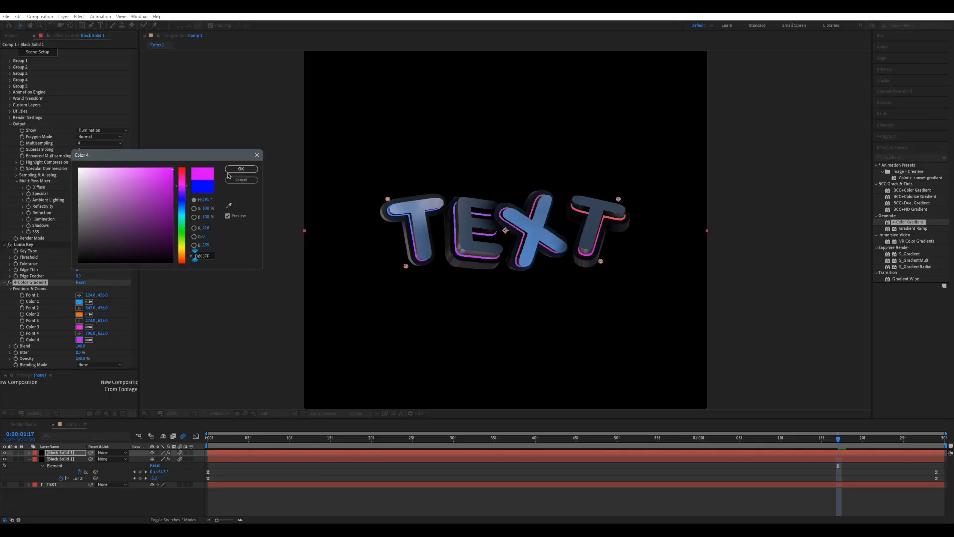
{"action": "left_click", "coordinate": [241, 168]}
{"action": "left_click", "coordinate": [80, 326]}
{"action": "mouse_move", "coordinate": [182, 189]}
{"action": "left_mouse_down"}
{"action": "mouse_move", "coordinate": [185, 251]}
{"action": "mouse_move", "coordinate": [190, 192]}
{"action": "left_mouse_up"}
{"action": "left_click", "coordinate": [242, 169]}
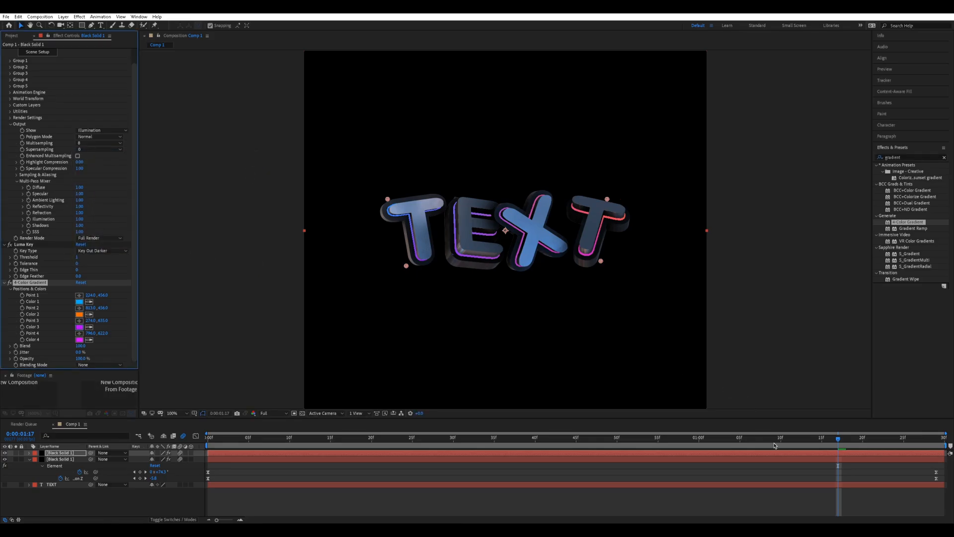
Add the Deep Glow effect to the illumination layer, enable Unmult and reduce the glow radius.
{"action": "key", "text": "space"}
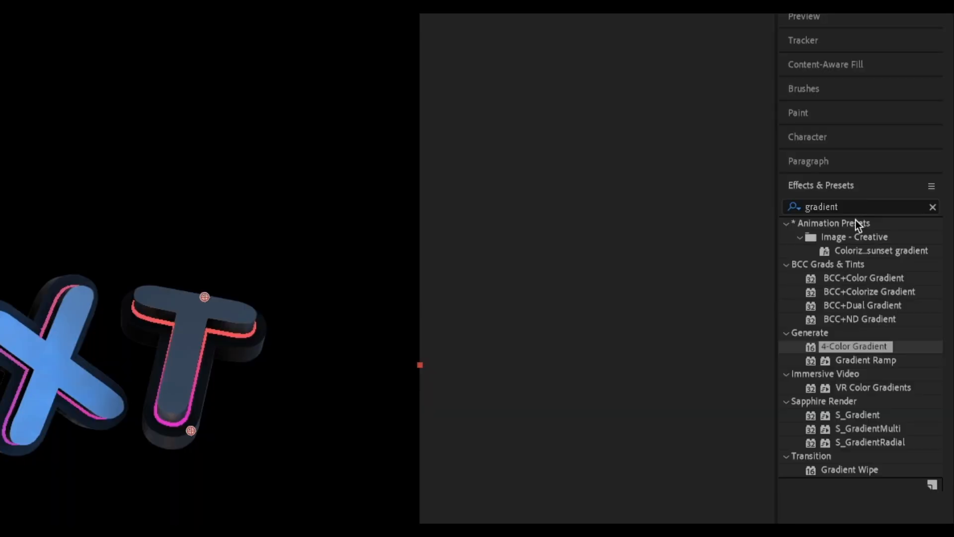
{"action": "left_click_drag", "start_coordinate": [908, 158], "coordinate": [827, 158]}
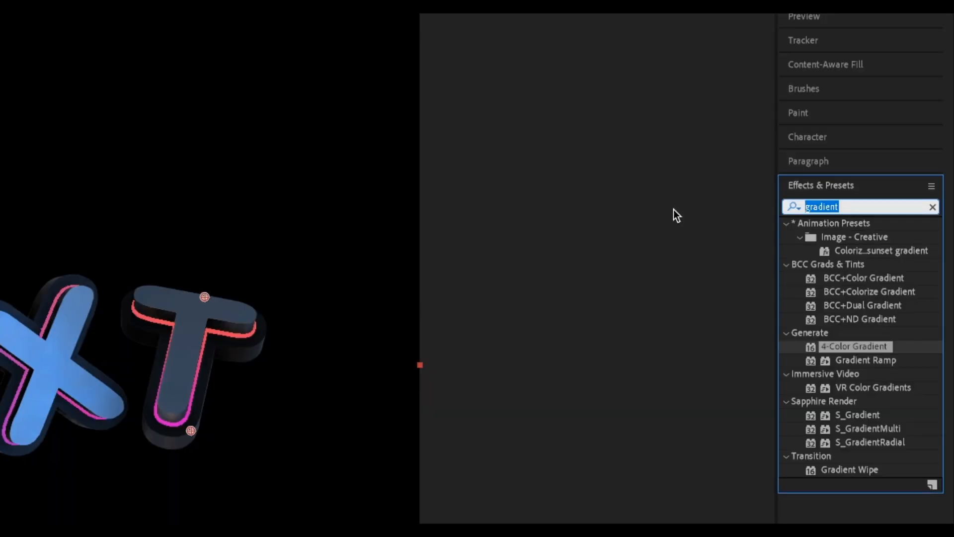
{"action": "type", "text": "deep"}
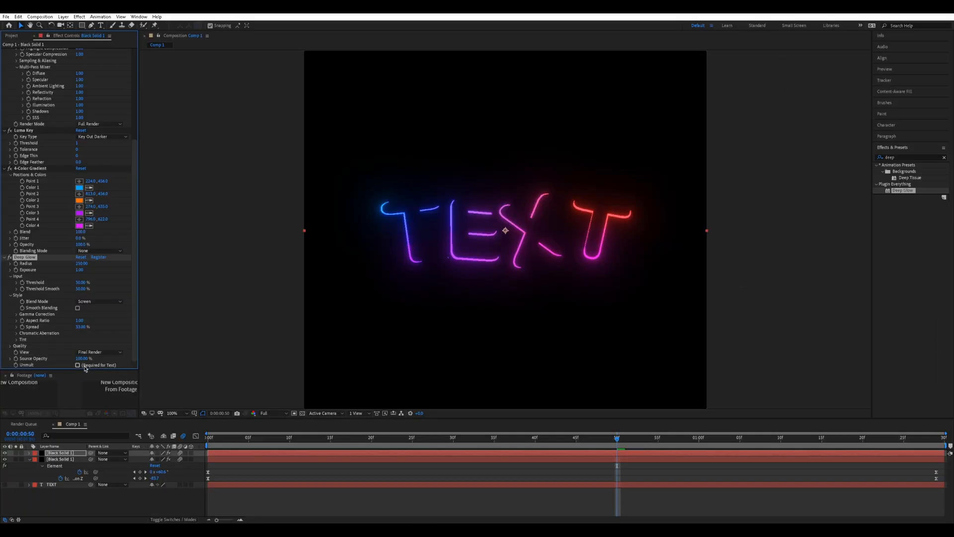
{"action": "left_click_drag", "start_coordinate": [81, 264], "coordinate": [2, 260]}
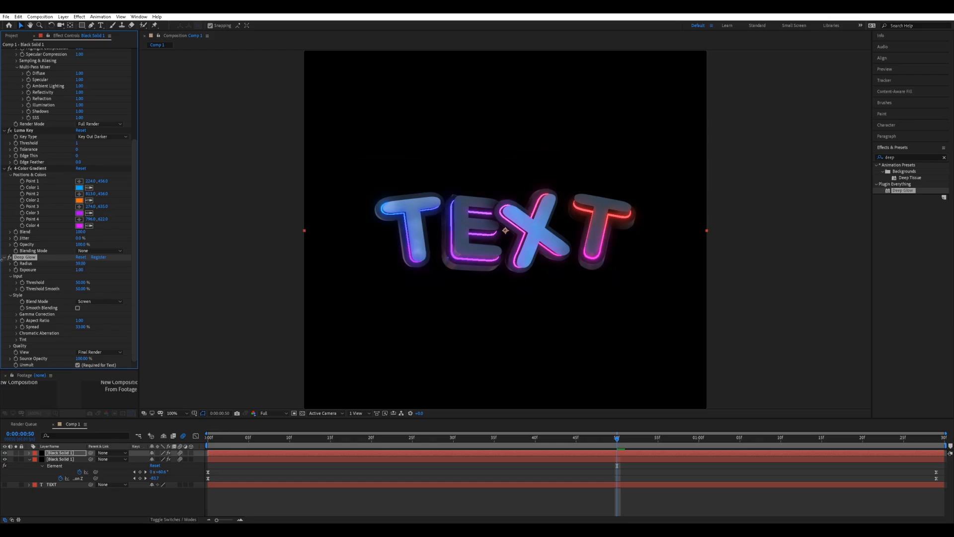
Try the built-in Glow effect in place of Deep Glow, with a larger radius and a duplicated second Glow.
{"action": "left_click", "coordinate": [10, 258]}
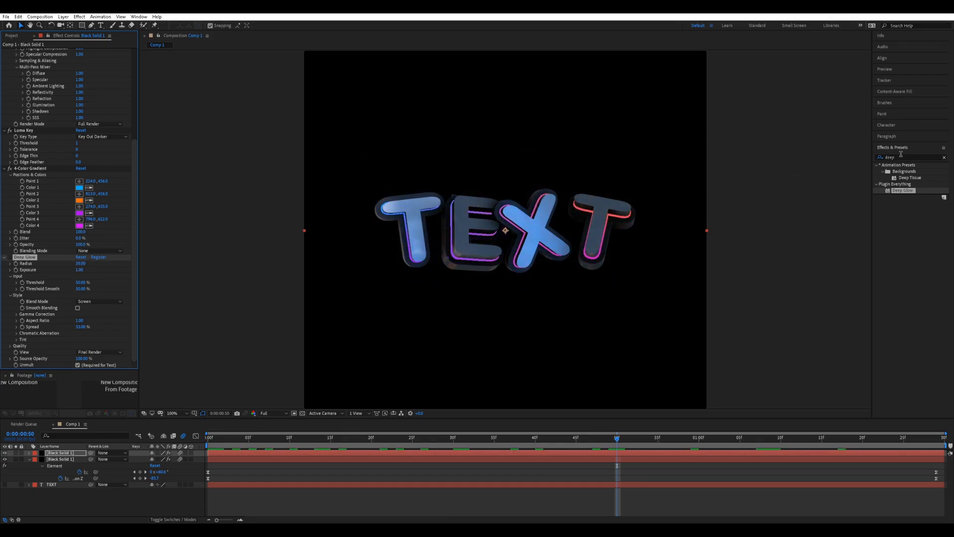
{"action": "left_click_drag", "start_coordinate": [900, 157], "coordinate": [835, 155]}
{"action": "type", "text": "glow"}
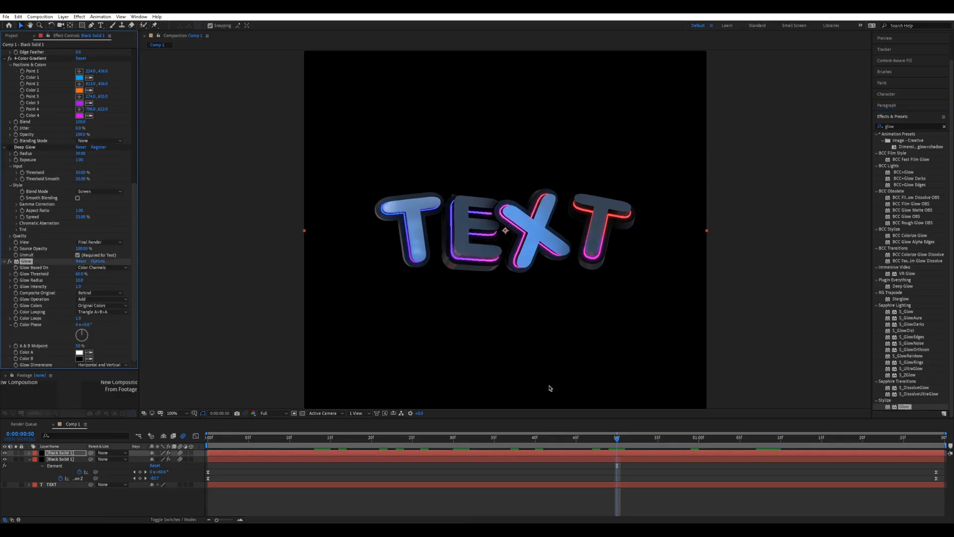
{"action": "mouse_move", "coordinate": [80, 279]}
{"action": "left_mouse_down"}
{"action": "mouse_move", "coordinate": [107, 279]}
{"action": "mouse_move", "coordinate": [64, 280]}
{"action": "left_mouse_up"}
{"action": "key", "text": "ctrl+d"}
{"action": "key", "text": "ctrl+a"}
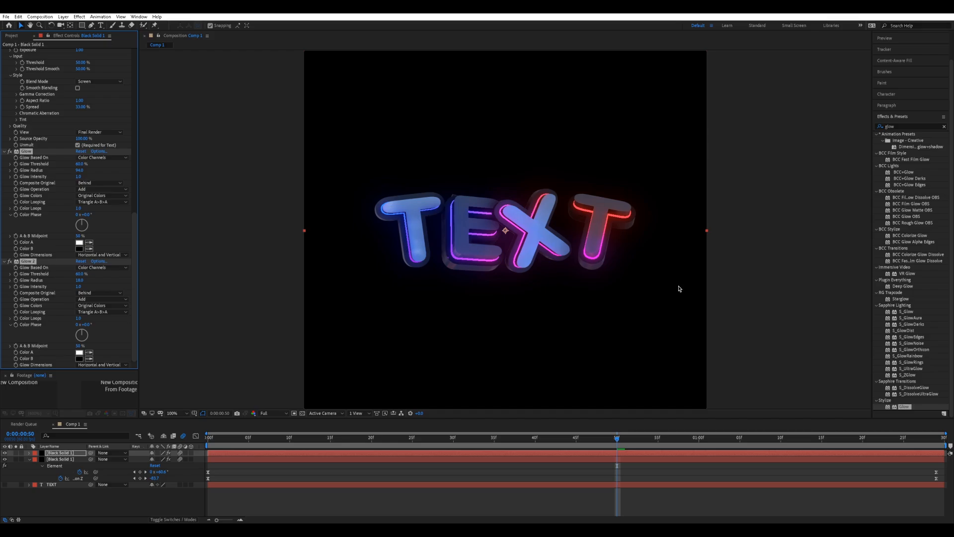
{"action": "key", "text": "Delete"}
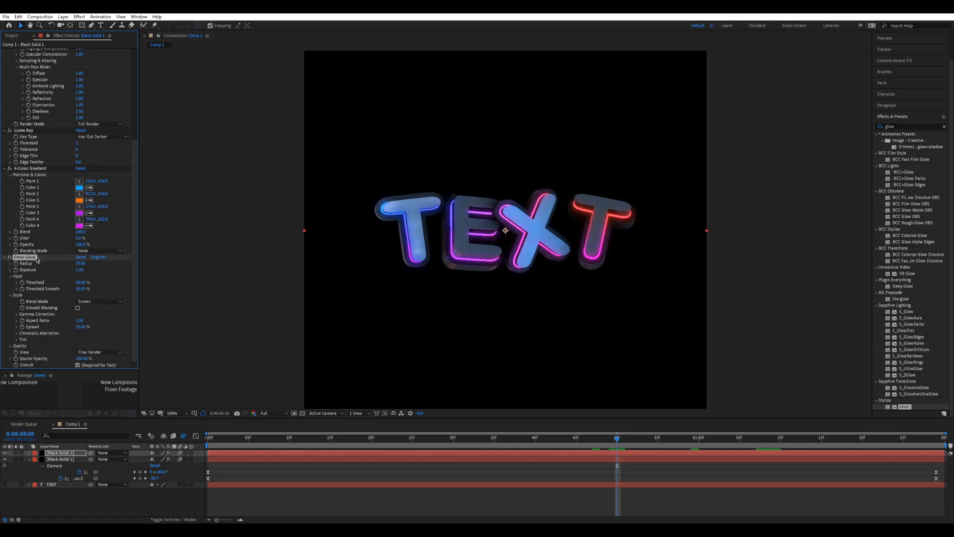
Raise Deep Glow's radius to 60 and its exposure to 1.10, and preview the animation from the start.
{"action": "mouse_move", "coordinate": [88, 270]}
{"action": "left_mouse_down"}
{"action": "mouse_move", "coordinate": [70, 270]}
{"action": "mouse_move", "coordinate": [94, 262]}
{"action": "left_mouse_up"}
{"action": "left_click", "coordinate": [101, 270]}
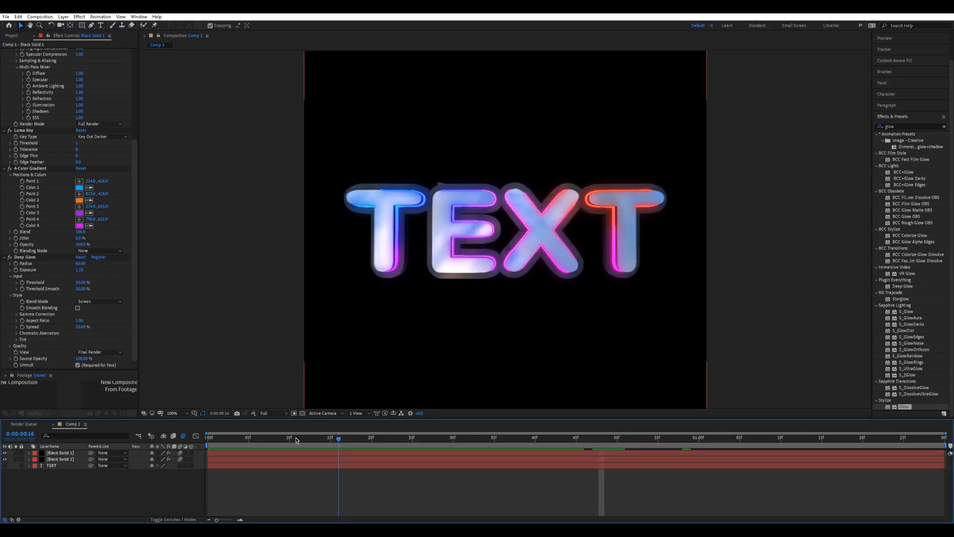
{"action": "left_click_drag", "start_coordinate": [295, 441], "coordinate": [164, 446]}
{"action": "key", "text": "space"}
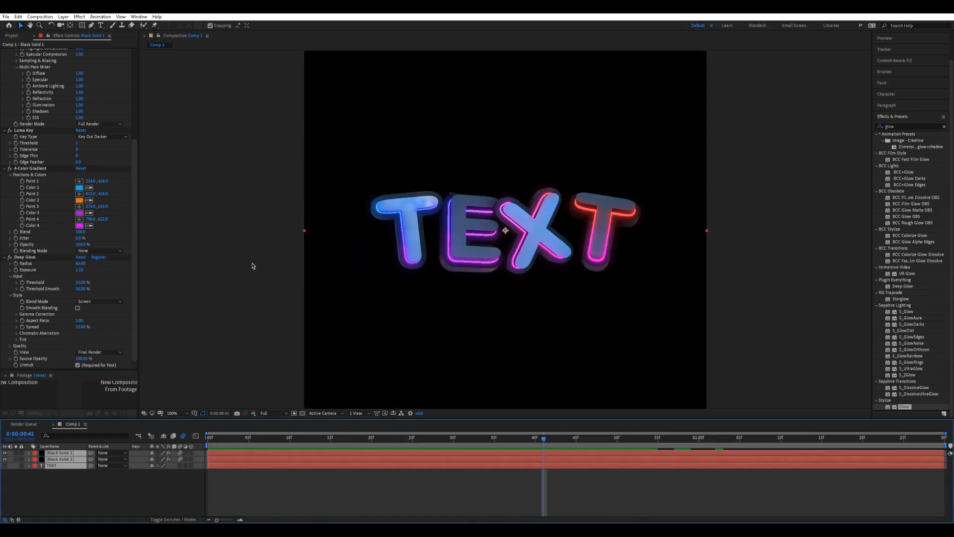
Pre-compose all three layers as Pre-comp 1 with all attributes moved, and duplicate the pre-comp.
{"action": "key", "text": "ctrl+shift+c"}
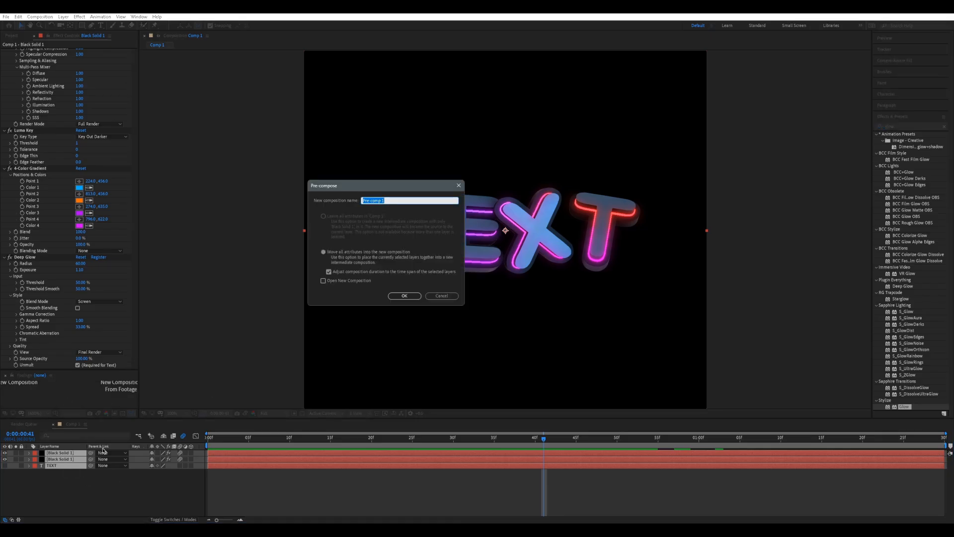
{"action": "left_click", "coordinate": [404, 296]}
{"action": "key", "text": "ctrl+d"}
Add Deep Glow to the lower Pre-comp 1 layer and lower its exposure and radius for a soft outer glow.
{"action": "left_click", "coordinate": [219, 460]}
{"action": "left_click", "coordinate": [908, 126]}
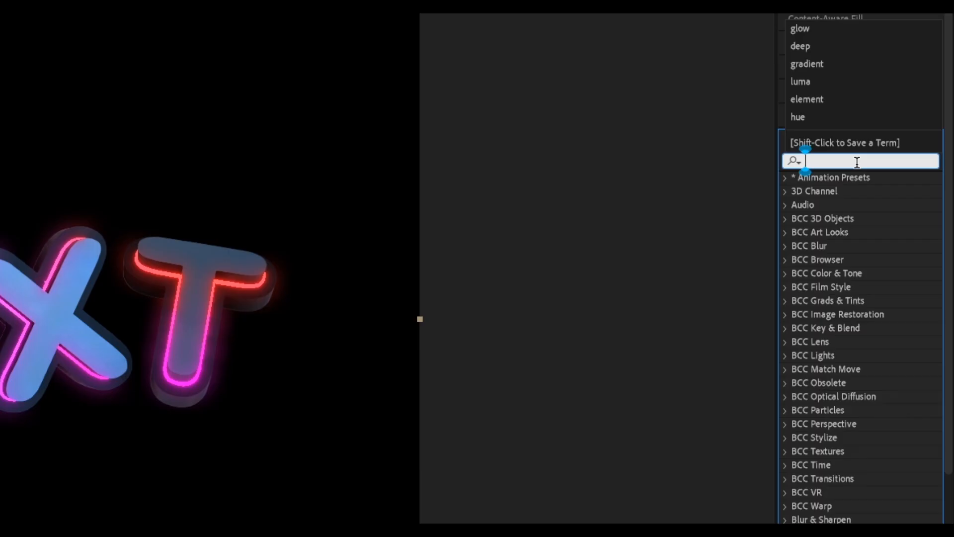
{"action": "type", "text": "deep"}
{"action": "double_click", "coordinate": [843, 232]}
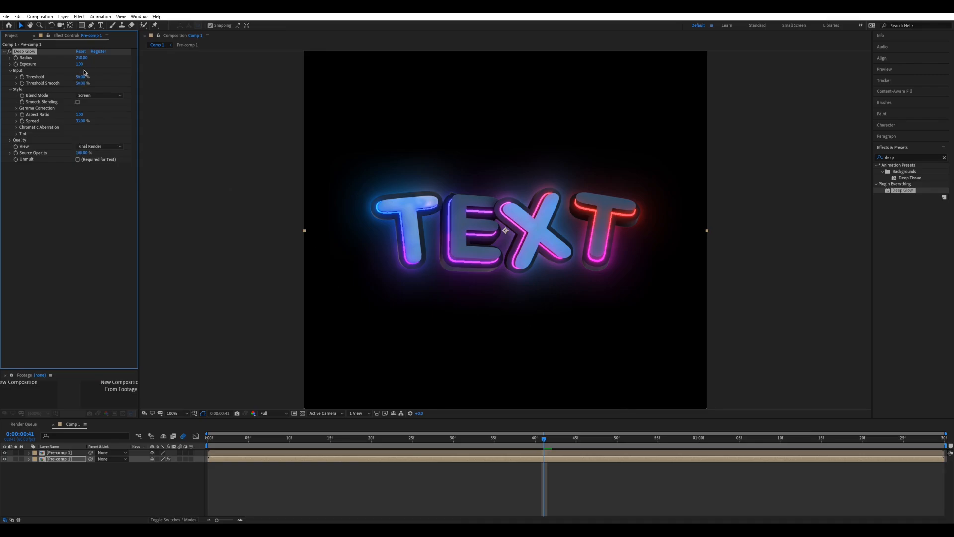
{"action": "left_click_drag", "start_coordinate": [79, 64], "coordinate": [102, 58]}
Pre-compose both layers as Pre-comp 2, duplicate it and set the lower copy's scale to 200%.
{"action": "key", "text": "ctrl+shift+c"}
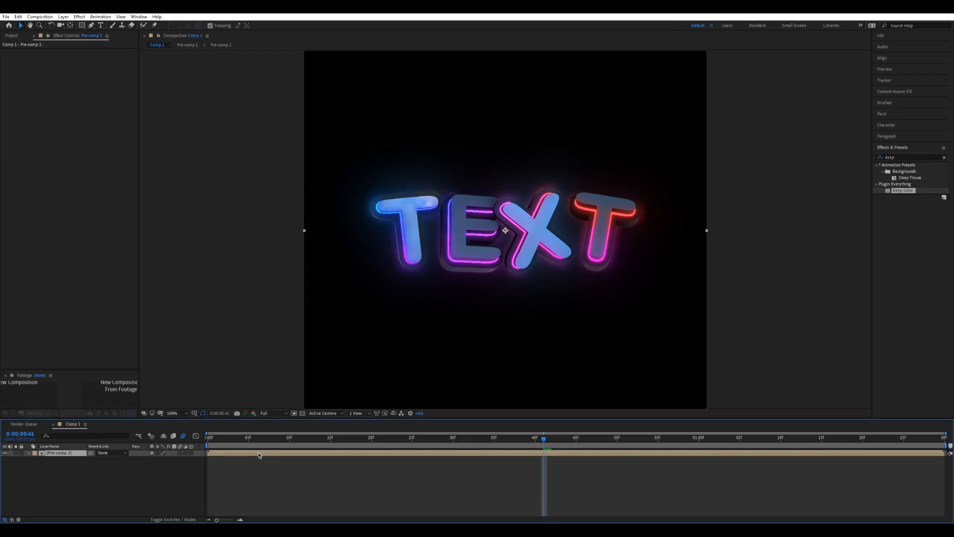
{"action": "left_click", "coordinate": [222, 459]}
{"action": "key", "text": "s"}
{"action": "left_click", "coordinate": [169, 466]}
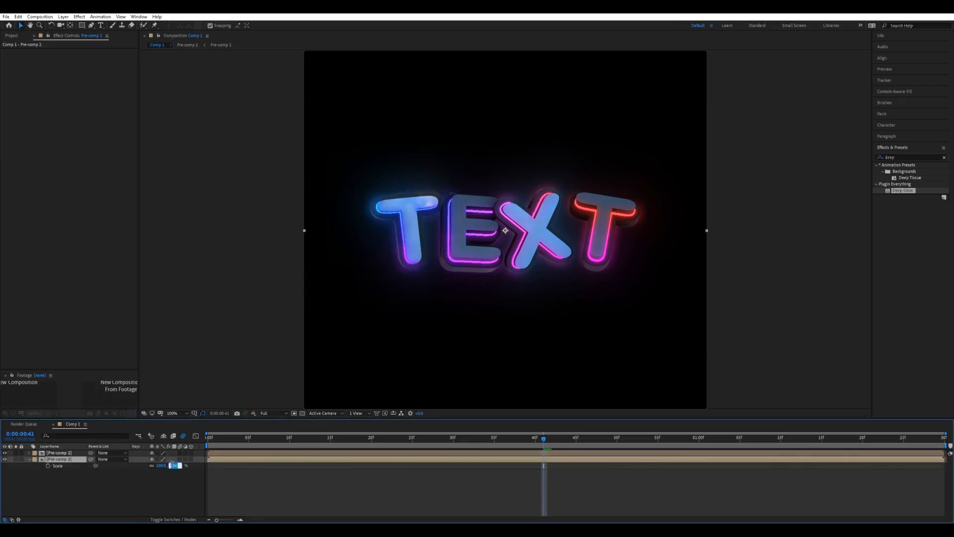
{"action": "type", "text": "200"}
{"action": "key", "text": "Return"}
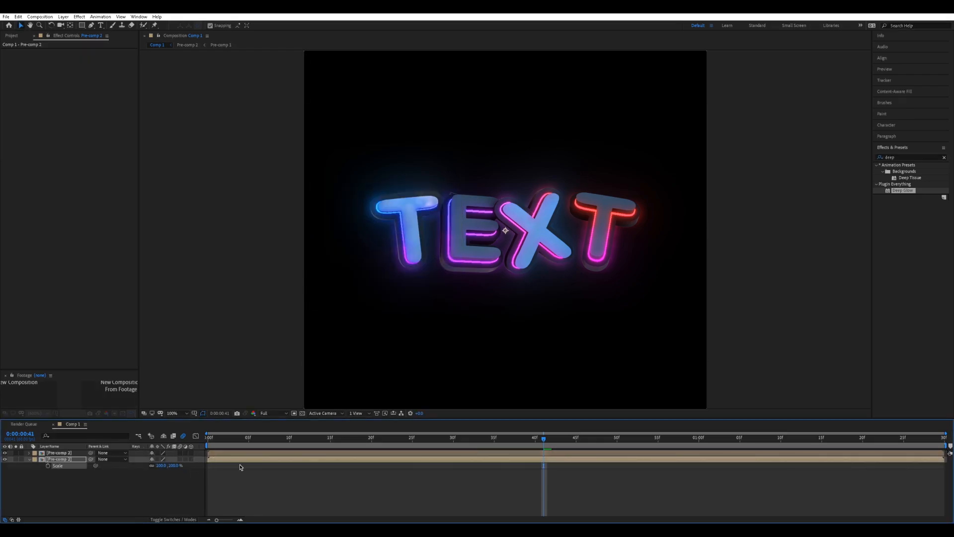
{"action": "key", "text": "space"}
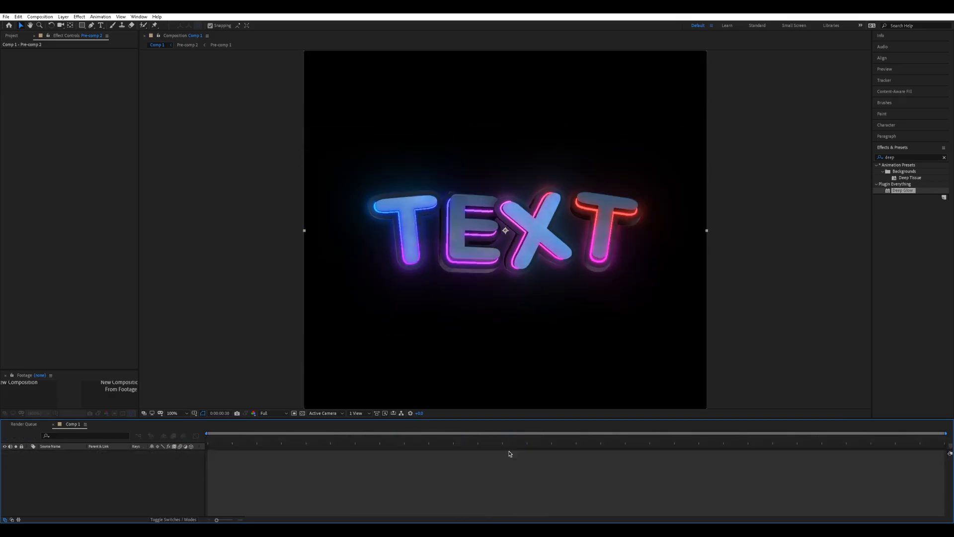
Enable Unmult in the Deep Glow of the lower Pre-comp 1 layer inside Pre-comp 2, and return to Comp 1.
{"action": "double_click", "coordinate": [510, 454]}
{"action": "left_click", "coordinate": [502, 459]}
{"action": "left_click", "coordinate": [78, 159]}
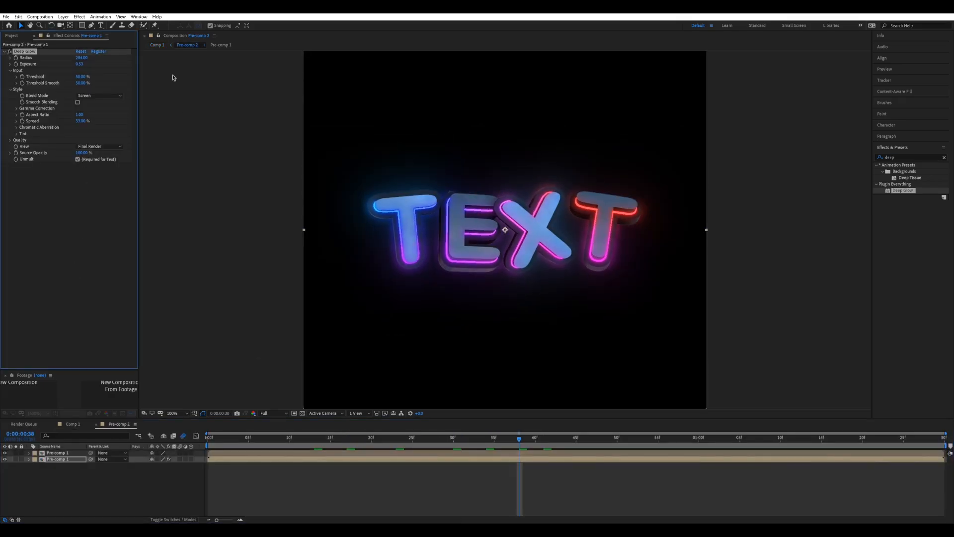
{"action": "left_click", "coordinate": [159, 45]}
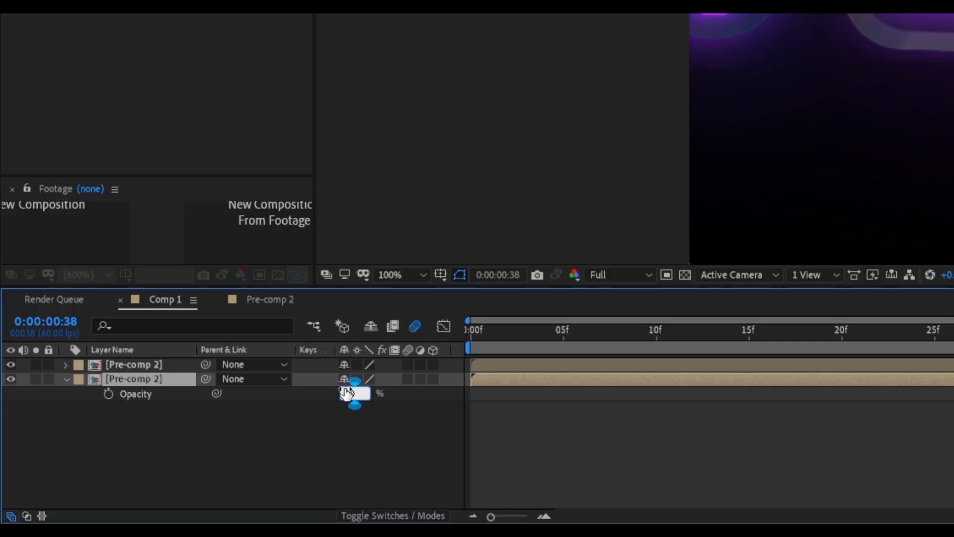
Lower the opacity of the lower Pre-comp 2 layer and set its scale to 250%.
{"action": "key", "text": "Return"}
{"action": "key", "text": "s"}
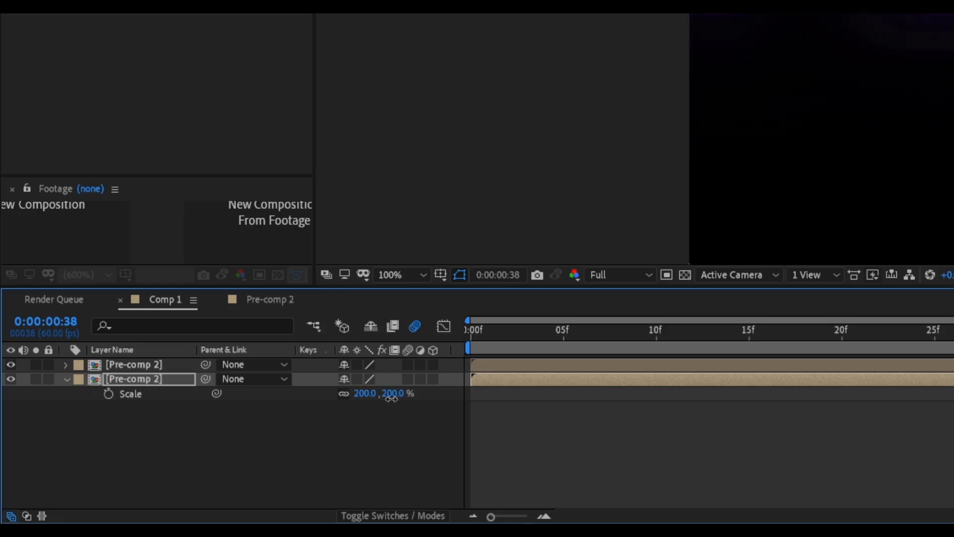
{"action": "left_click", "coordinate": [397, 393]}
{"action": "type", "text": "250"}
{"action": "key", "text": "Return"}
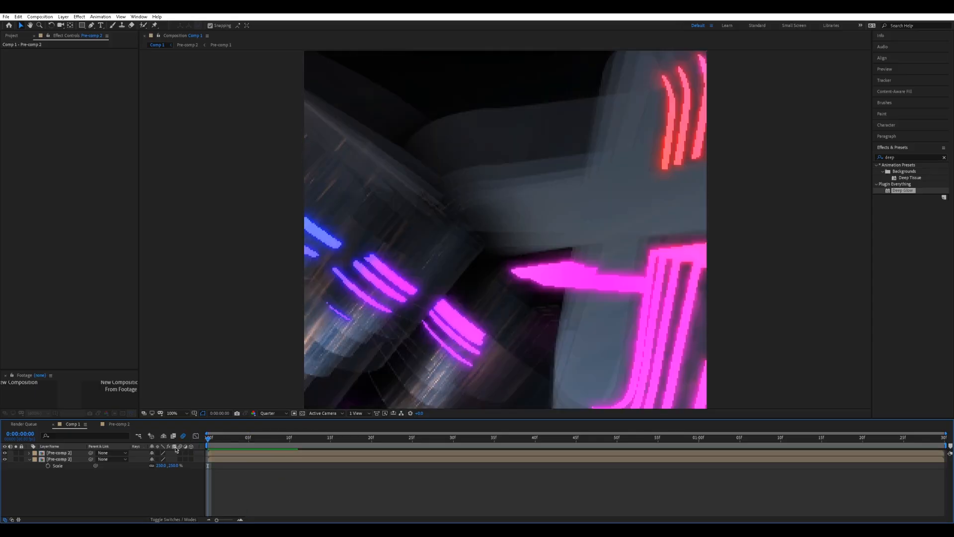
Play the animation from the start to check the enlarged background text.
{"action": "key", "text": "space"}
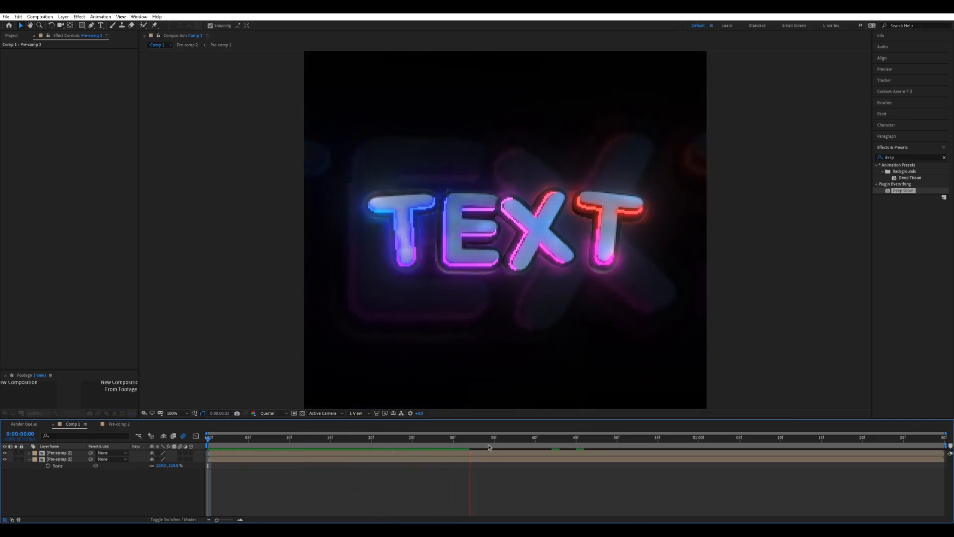
{"action": "key", "text": "space"}
{"action": "key", "text": "space"}
{"action": "key", "text": "space"}
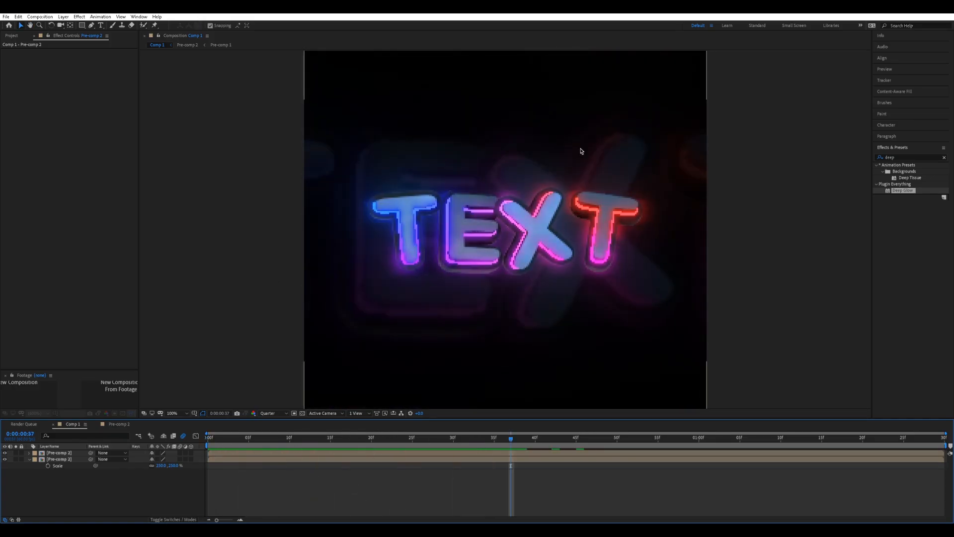
{"action": "key", "text": "space"}
Set the preview resolution to Full and scrub back to frame 0:00:00:37.
{"action": "left_click", "coordinate": [270, 413]}
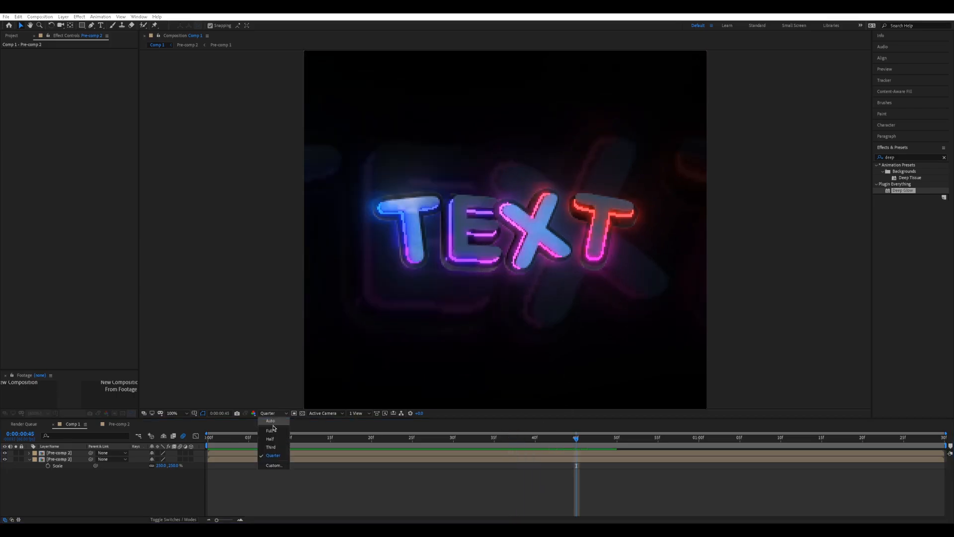
{"action": "left_click", "coordinate": [273, 438]}
{"action": "left_click", "coordinate": [267, 414]}
{"action": "left_click", "coordinate": [273, 430]}
{"action": "mouse_move", "coordinate": [534, 439]}
{"action": "left_mouse_down"}
{"action": "mouse_move", "coordinate": [422, 439]}
{"action": "mouse_move", "coordinate": [536, 439]}
{"action": "left_mouse_up"}
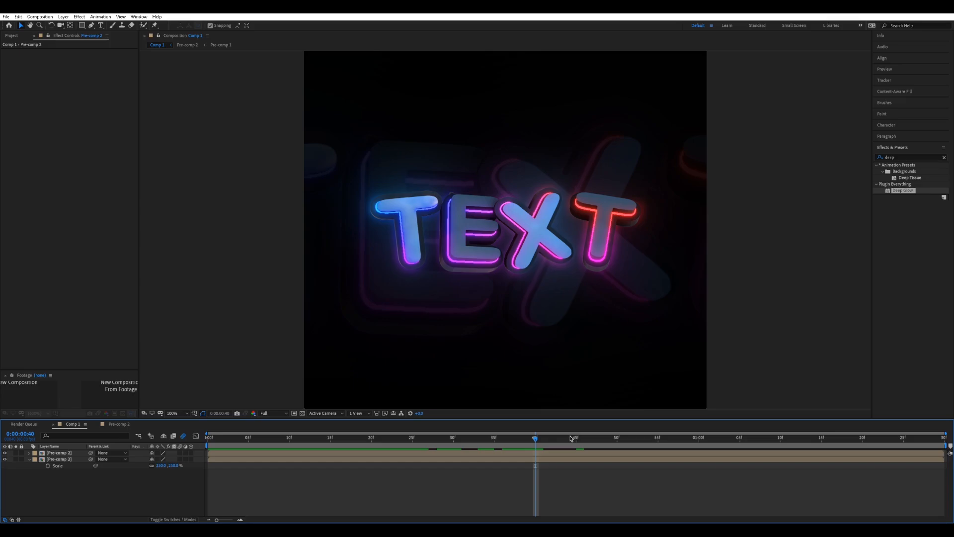
{"action": "left_click_drag", "start_coordinate": [571, 438], "coordinate": [511, 438]}
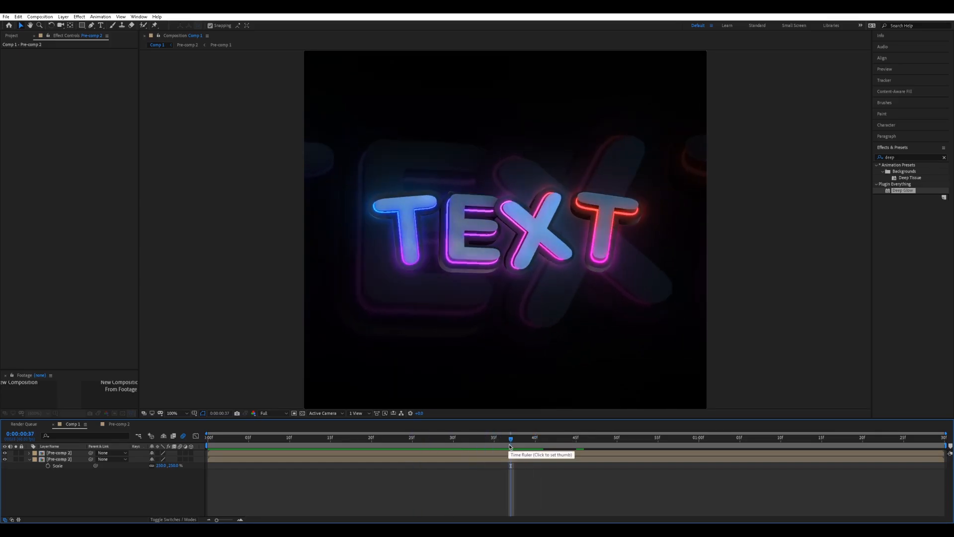